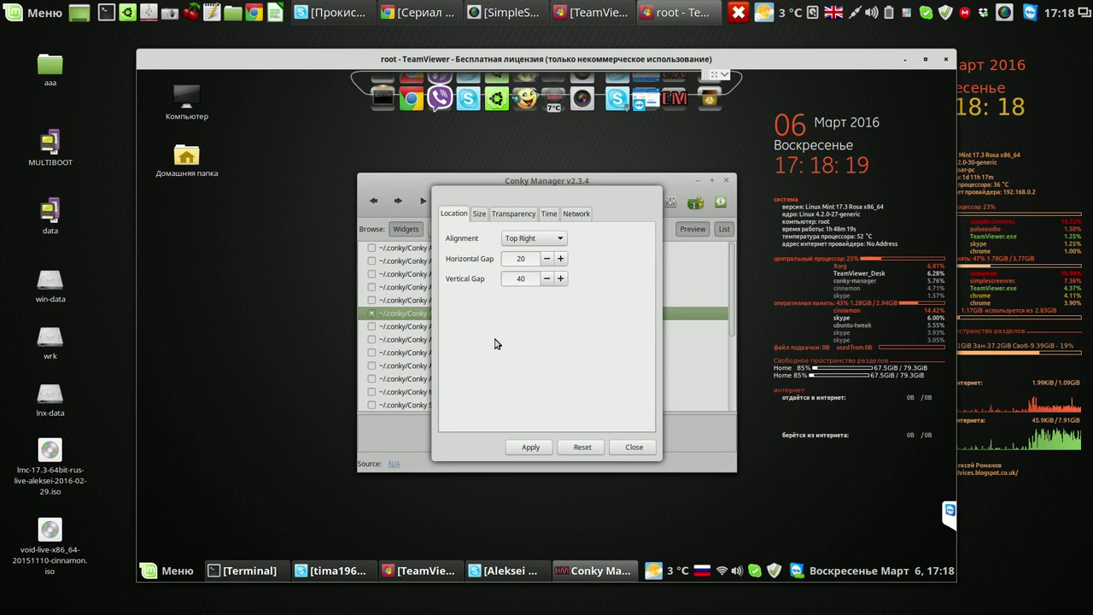
# Step: Set the widget's network interface to wlan1 in its network options, apply it, and close Conky Manager
pyautogui.click(576, 214)
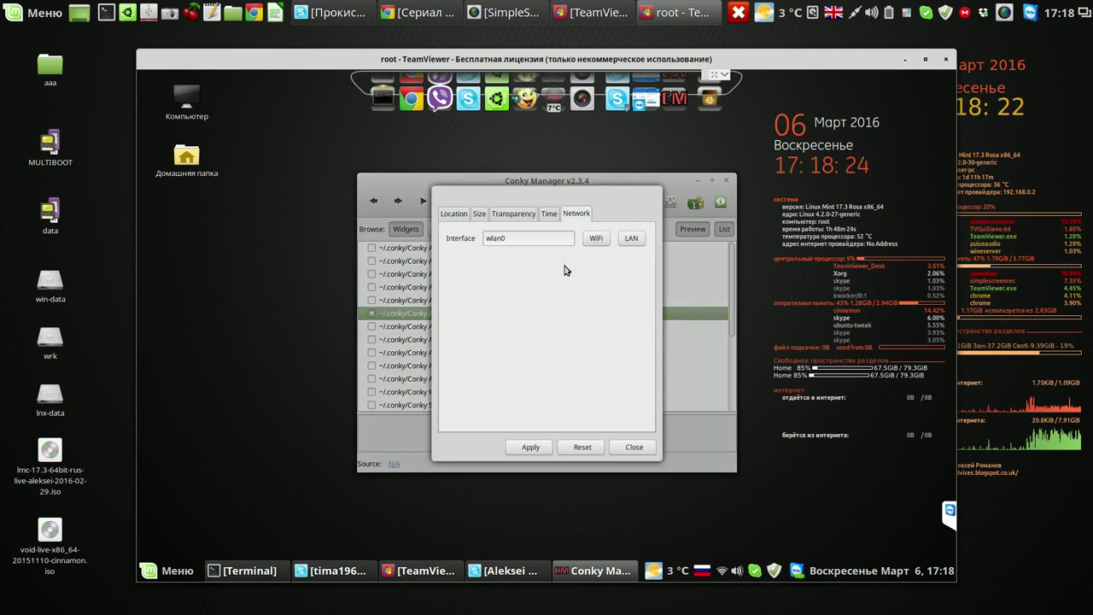
pyautogui.click(595, 240)
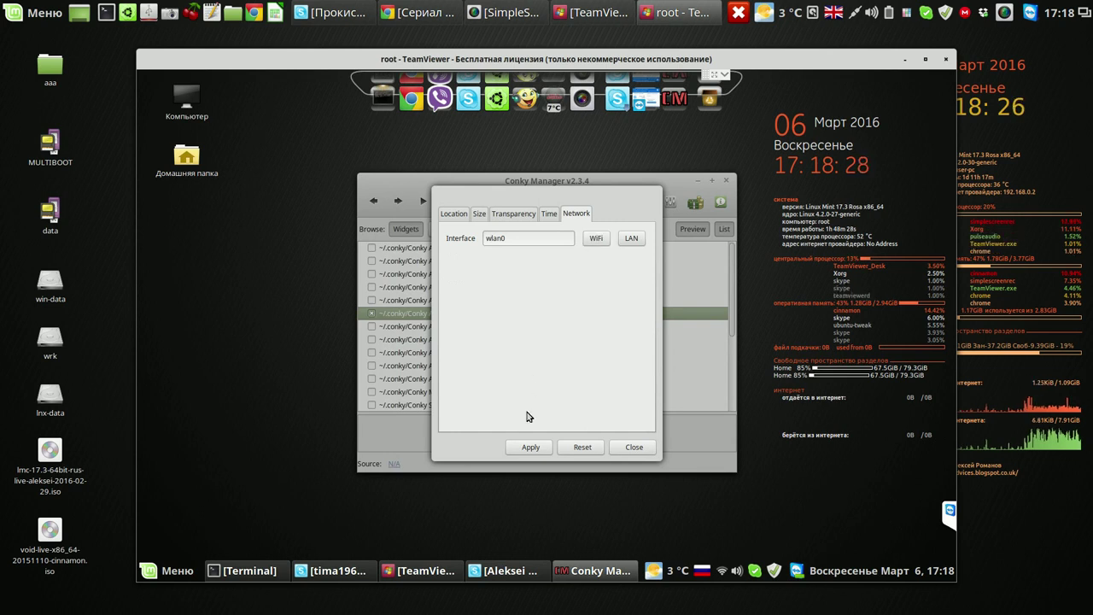
pyautogui.click(528, 446)
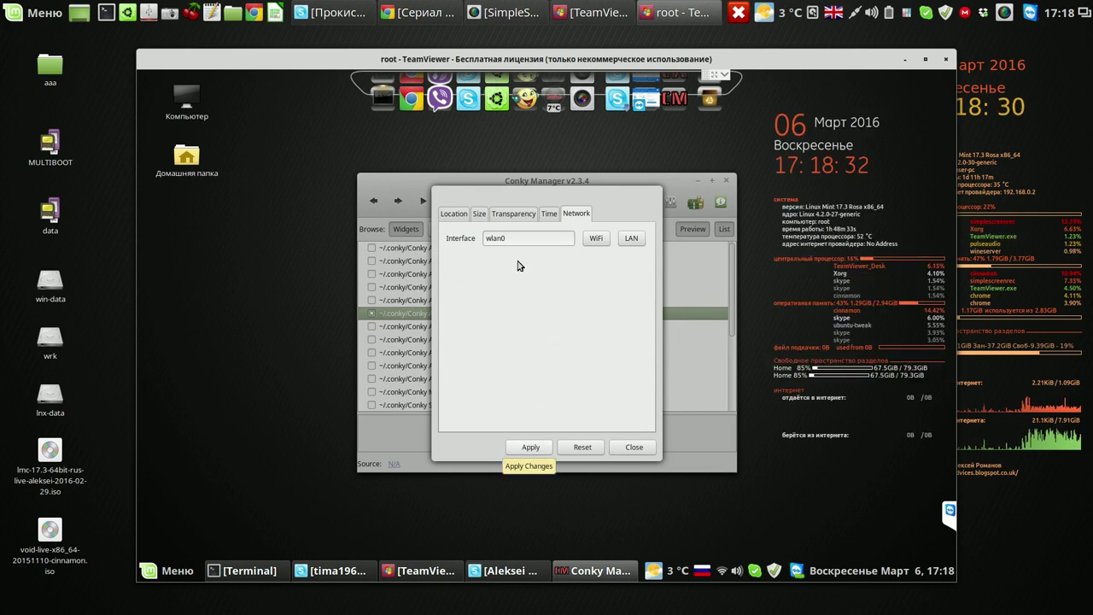
pyautogui.click(526, 237)
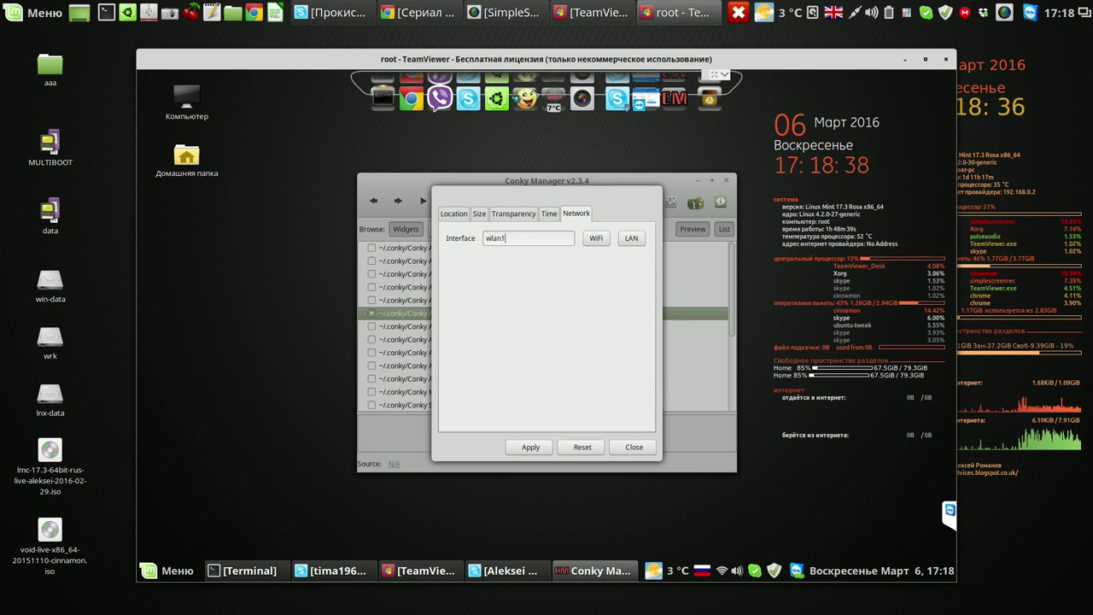
pyautogui.click(536, 447)
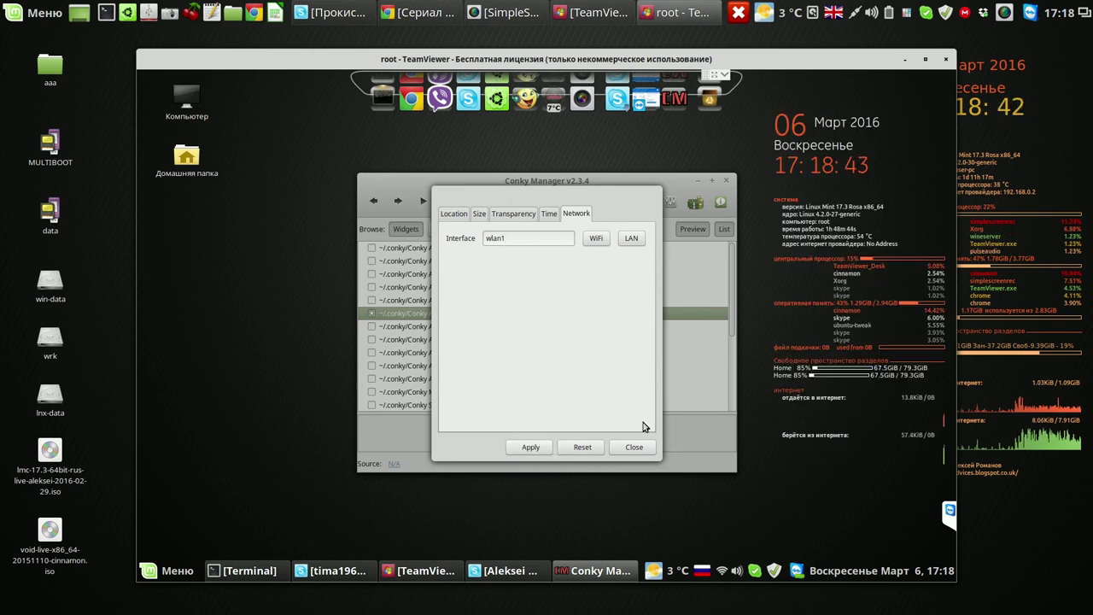
pyautogui.click(634, 448)
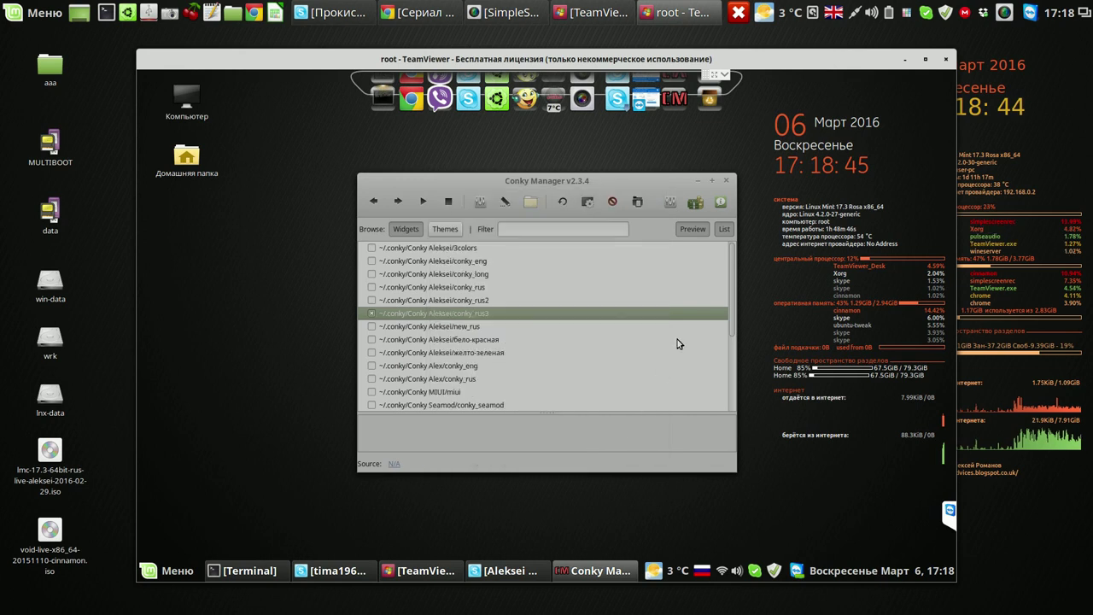
pyautogui.click(727, 182)
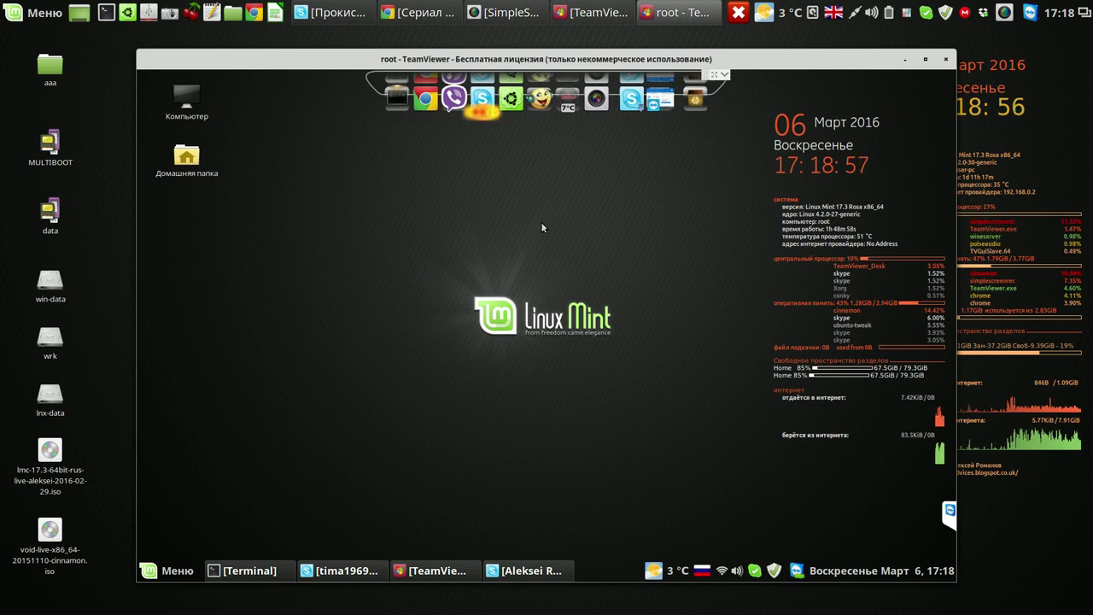
# Step: Add a Conky Manager launcher to the remote desktop's panel from the list of installed applications
pyautogui.click(170, 571)
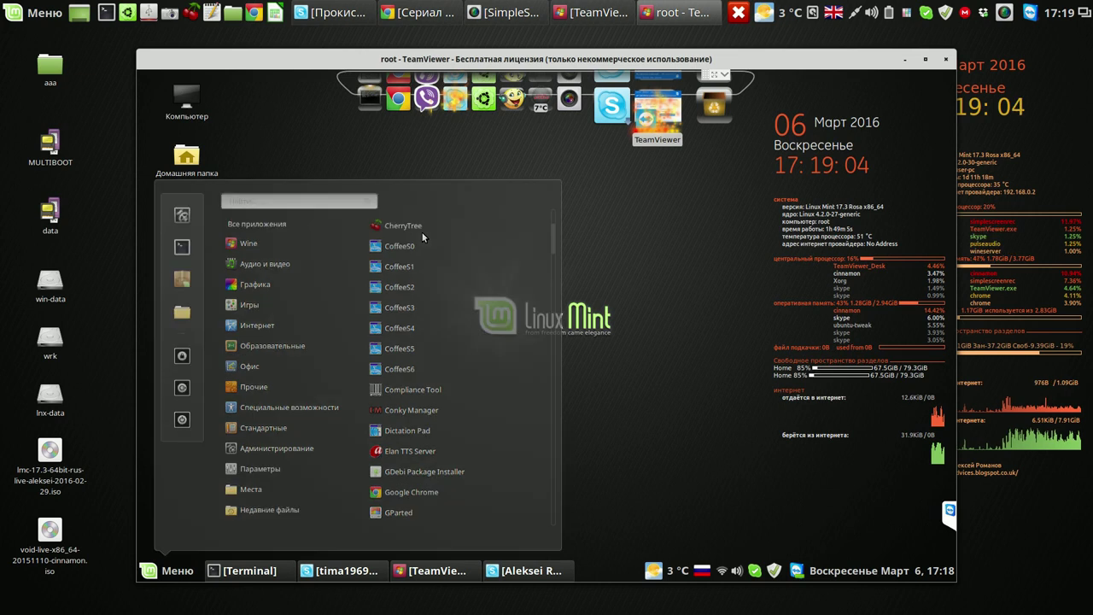
pyautogui.click(168, 573)
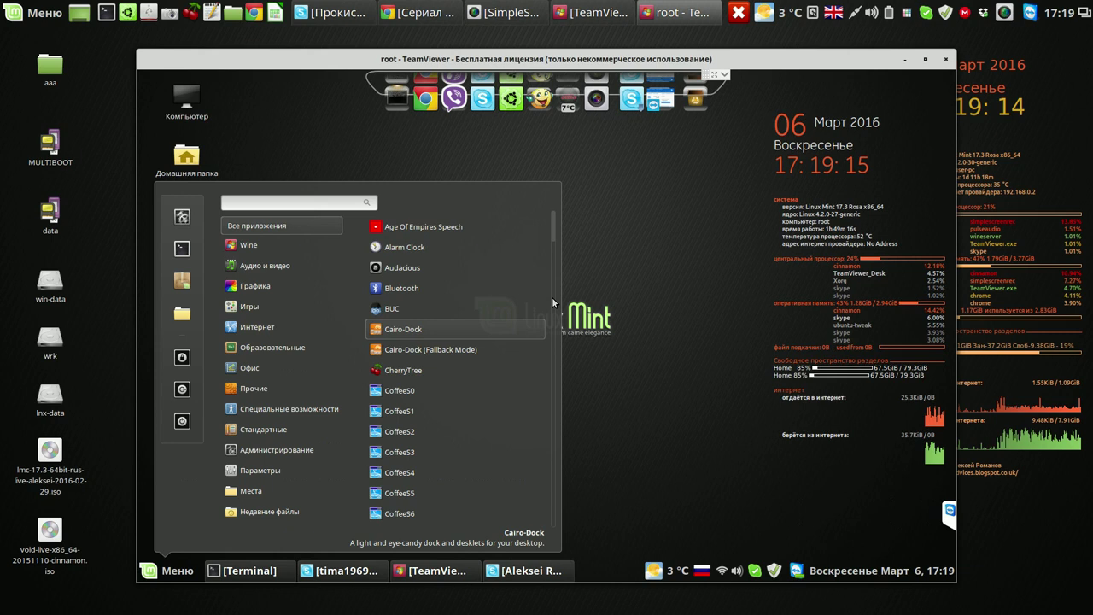
pyautogui.scroll(-4, 551, 297)
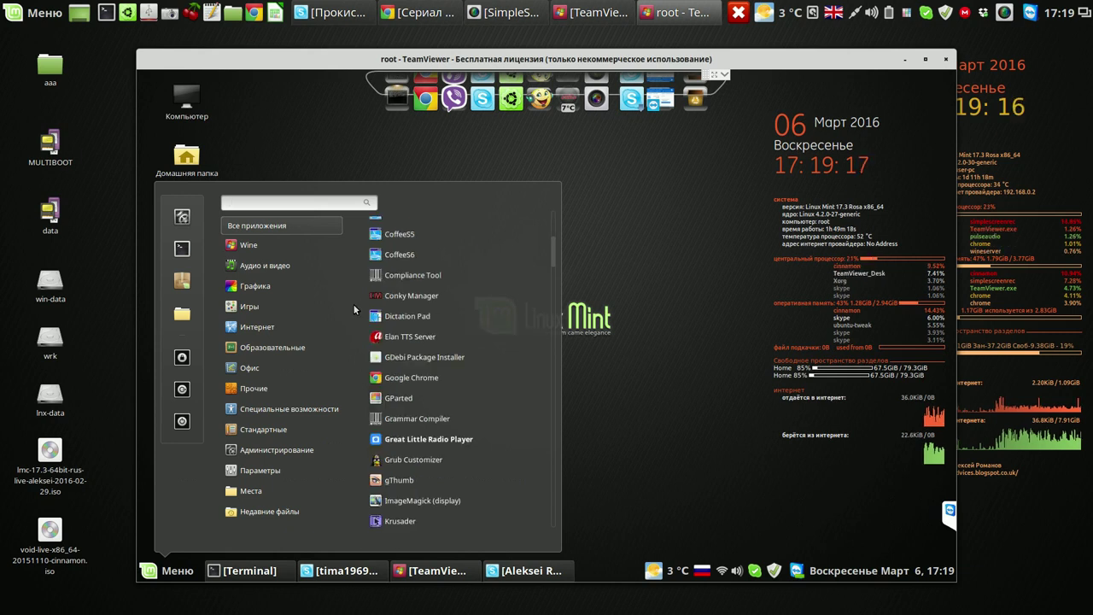
pyautogui.rightClick(412, 296)
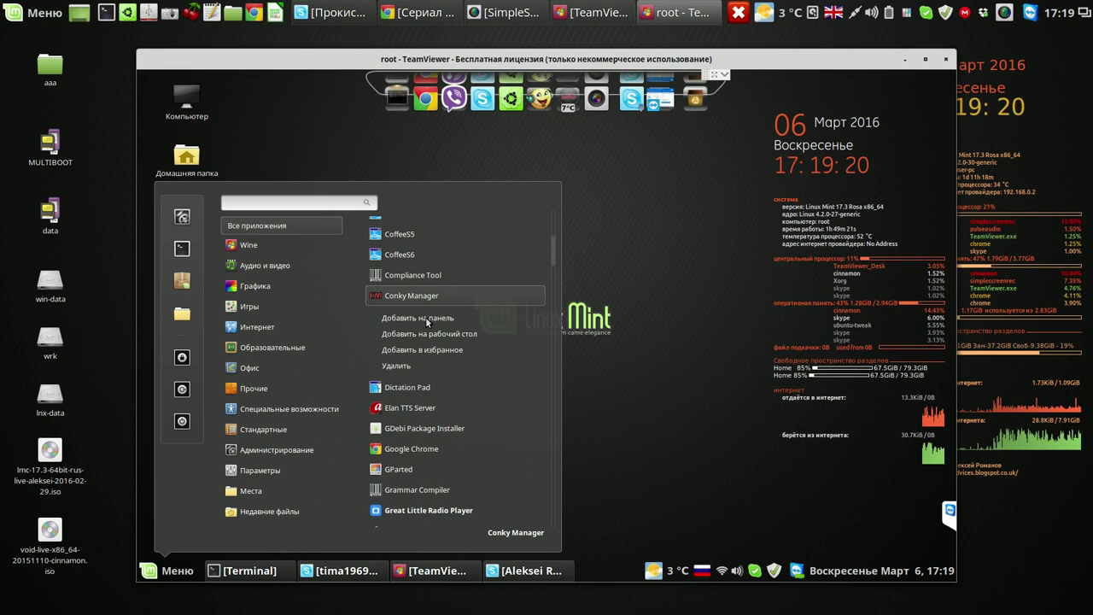
pyautogui.click(425, 317)
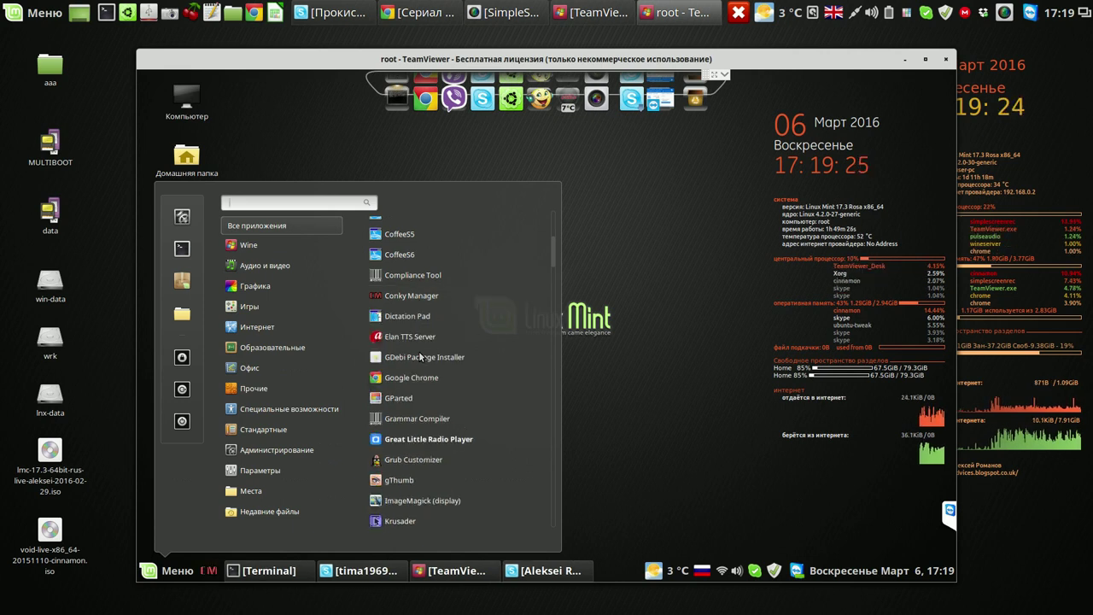
# Step: Launch Conky Manager and open the conky_rus3 widget's configuration file for editing
pyautogui.click(415, 296)
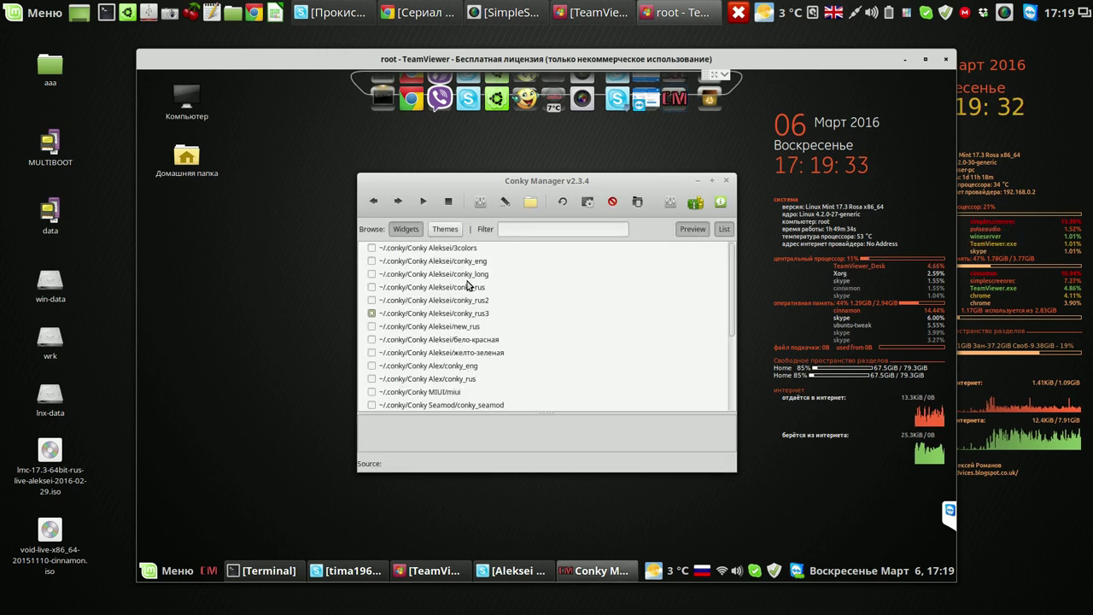
pyautogui.click(419, 314)
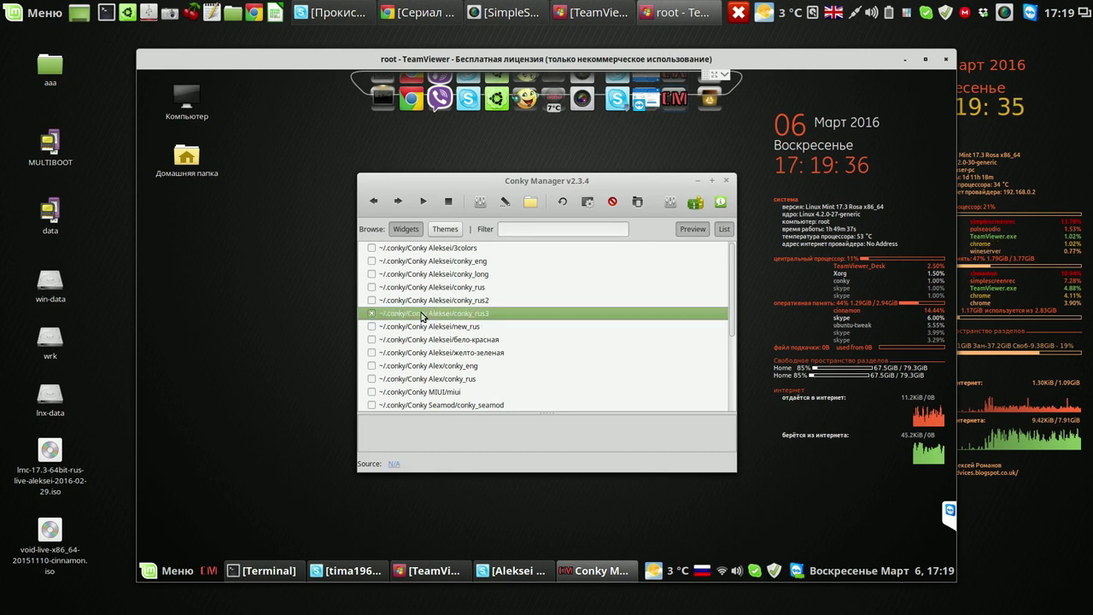
pyautogui.click(504, 202)
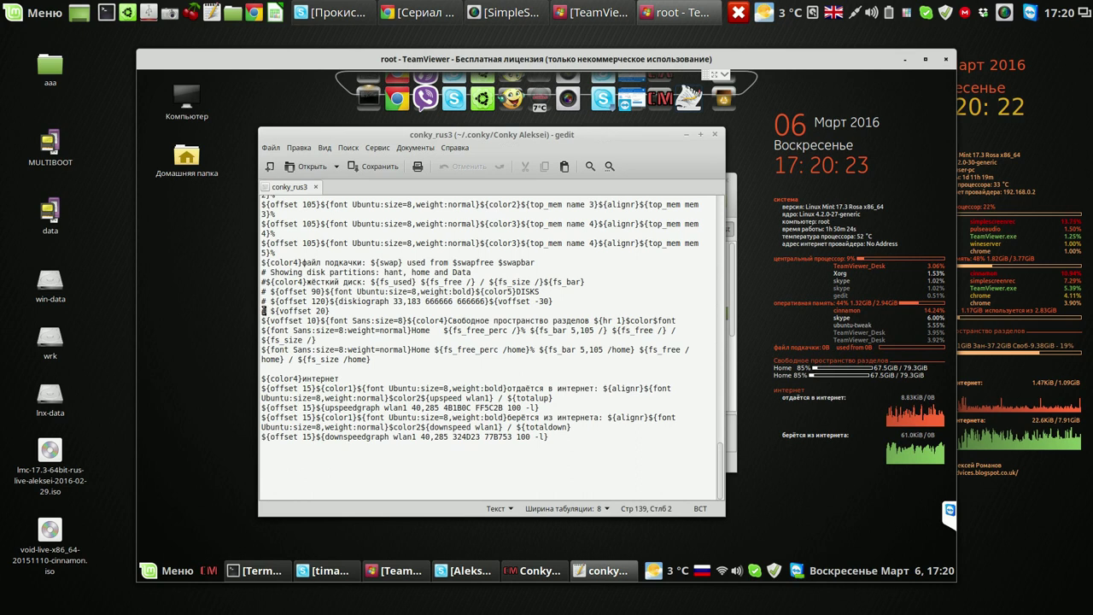
# Step: Comment out the /home partition line in conky_rus3 with a copied # character and save the file
pyautogui.moveTo(265, 310); pyautogui.dragTo(259, 311)
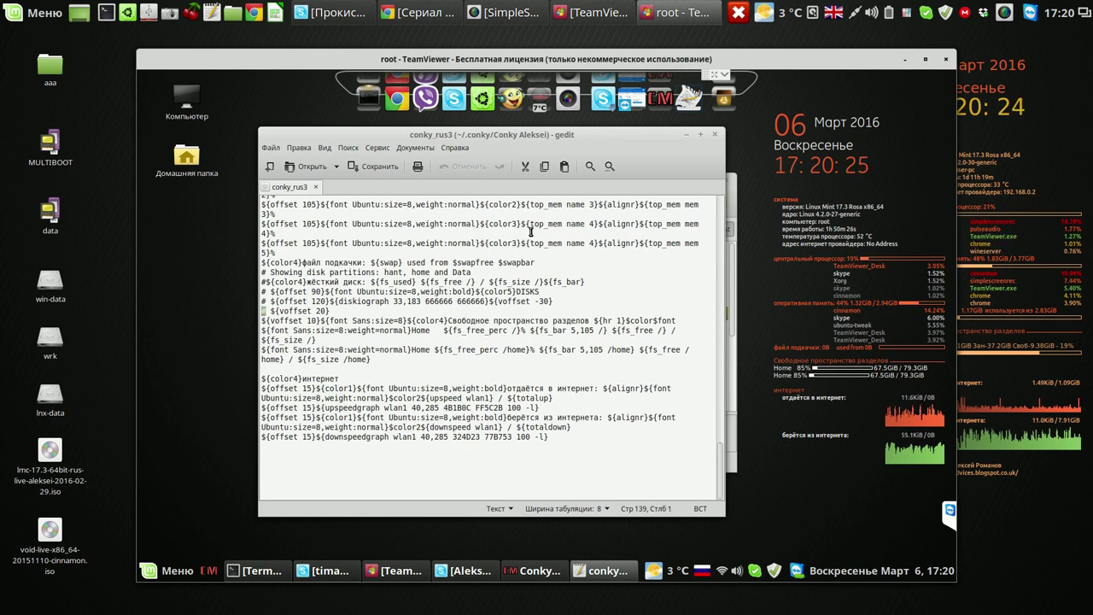
pyautogui.click(544, 168)
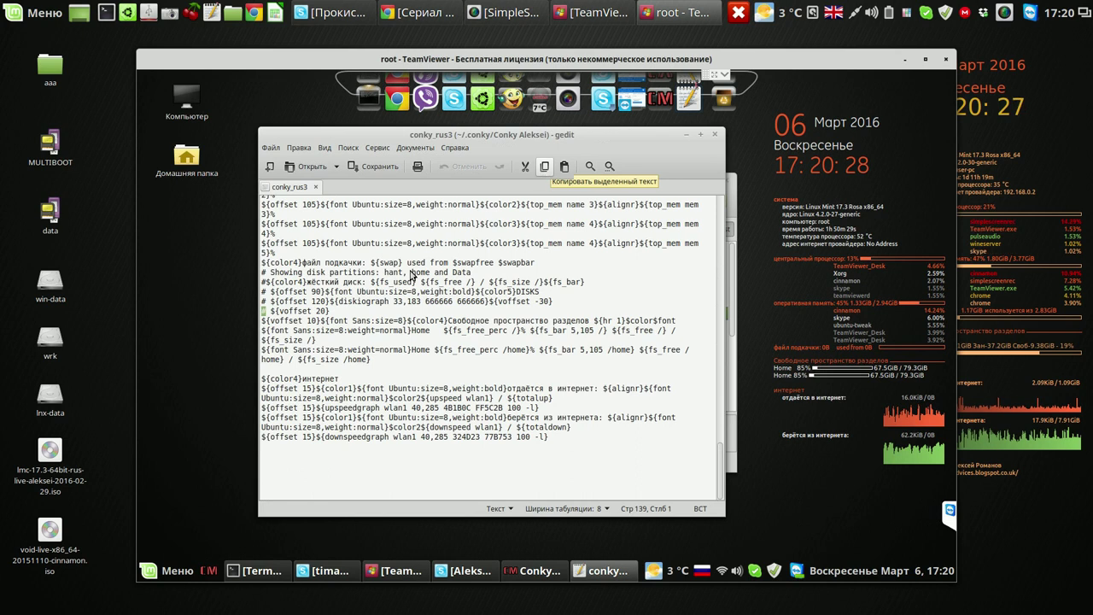
pyautogui.click(262, 351)
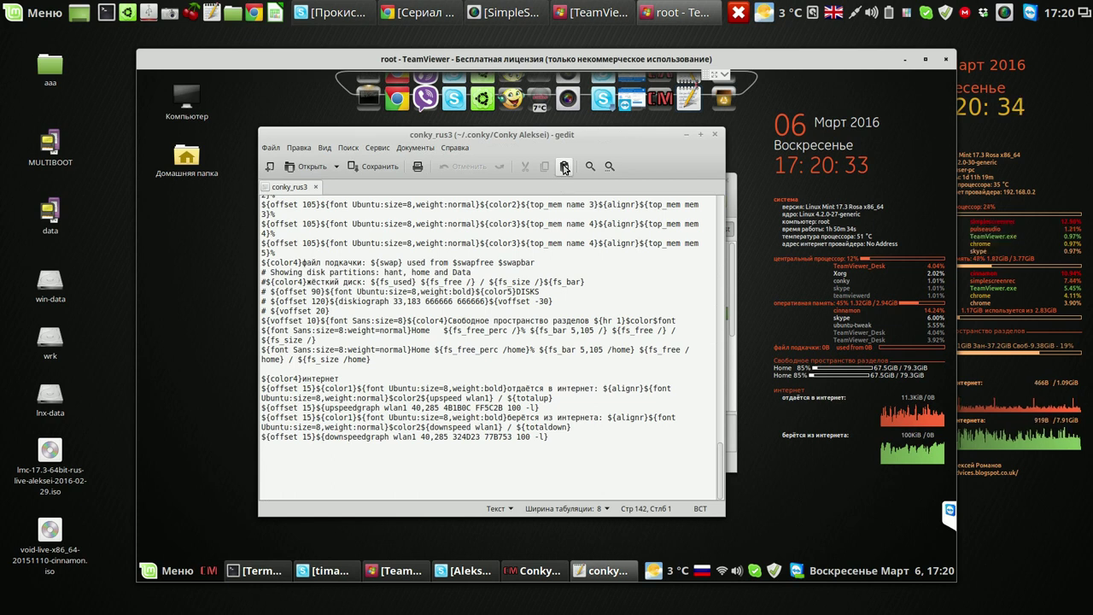
pyautogui.click(562, 169)
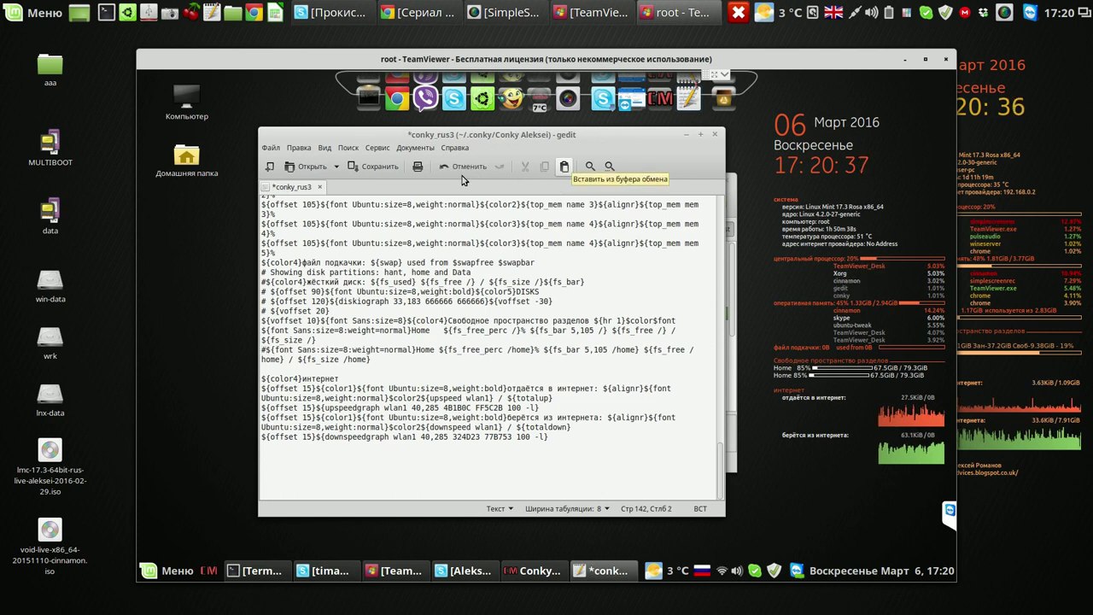
pyautogui.click(374, 168)
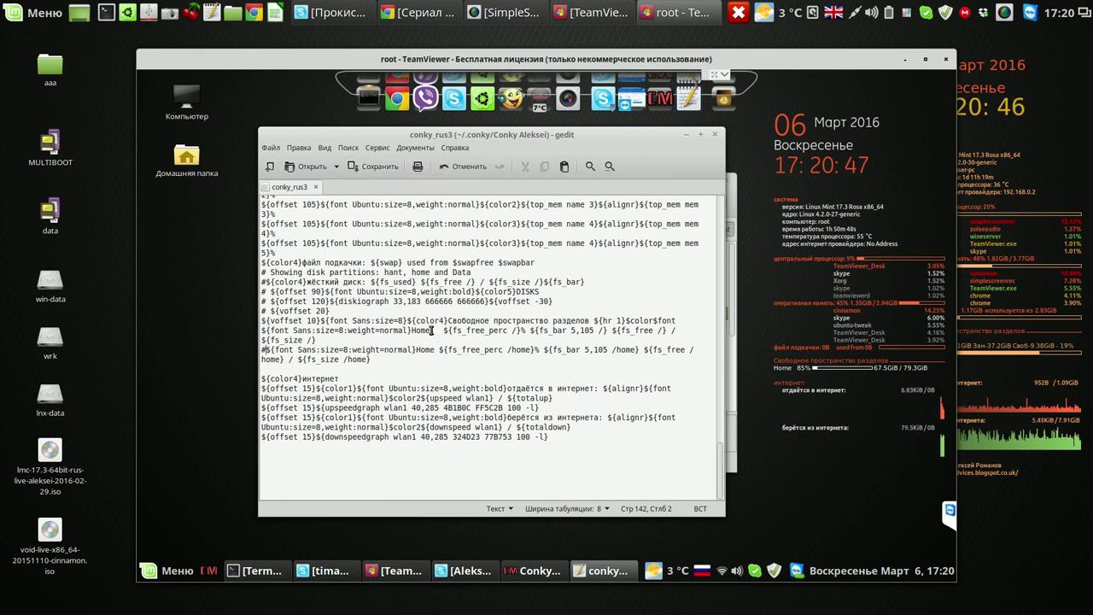
# Step: Replace the Home label on the root partition line with Root, save the file, and close the editor and Conky Manager
pyautogui.click(433, 330)
pyautogui.moveTo(432, 330); pyautogui.dragTo(411, 330)
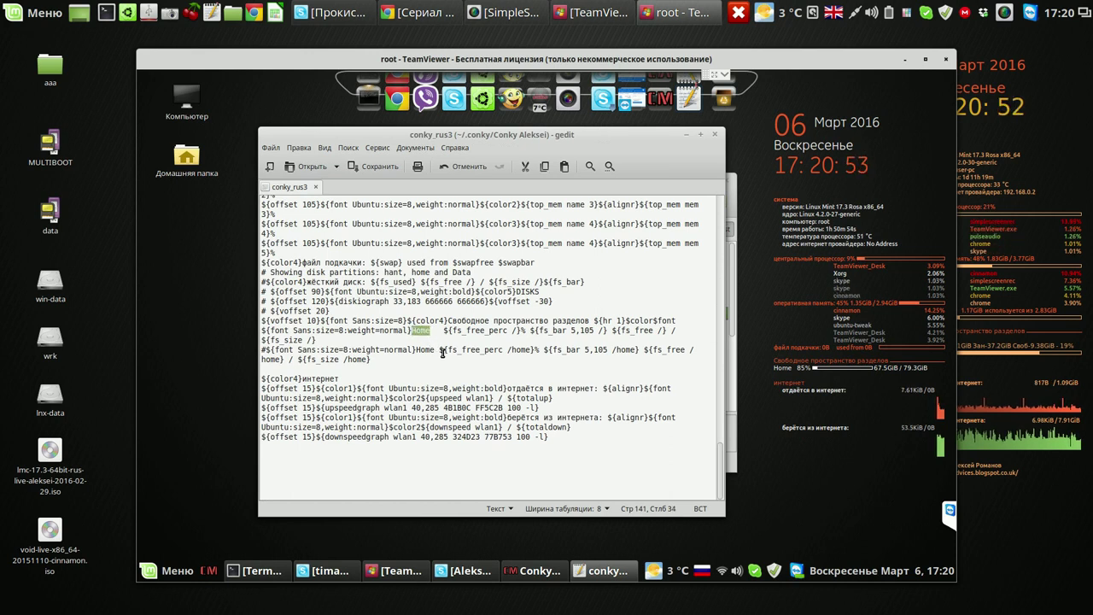
pyautogui.write('Roo')
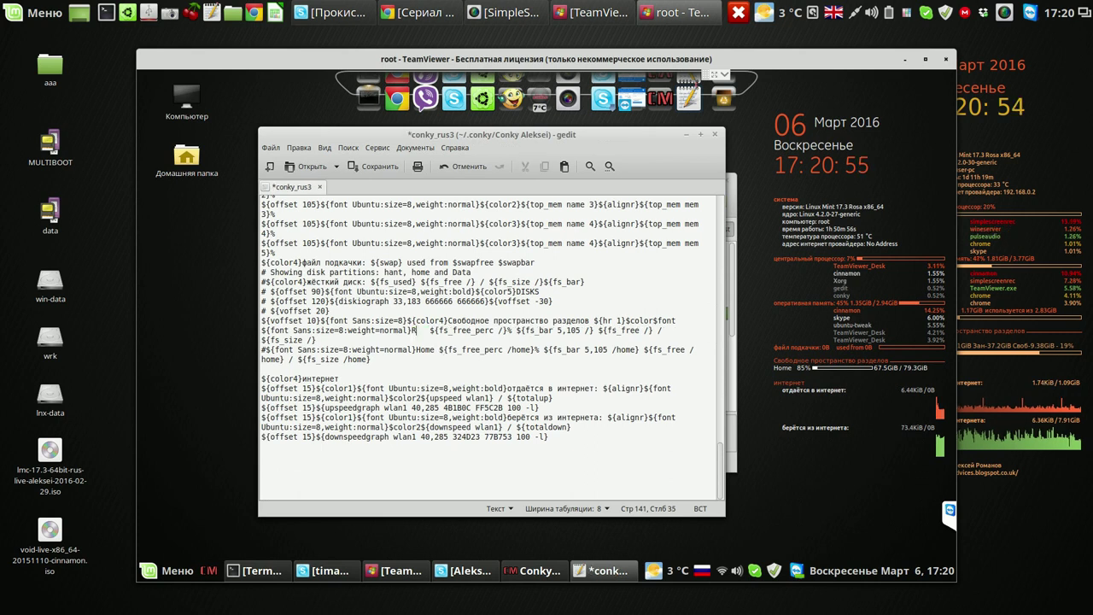
pyautogui.write('t')
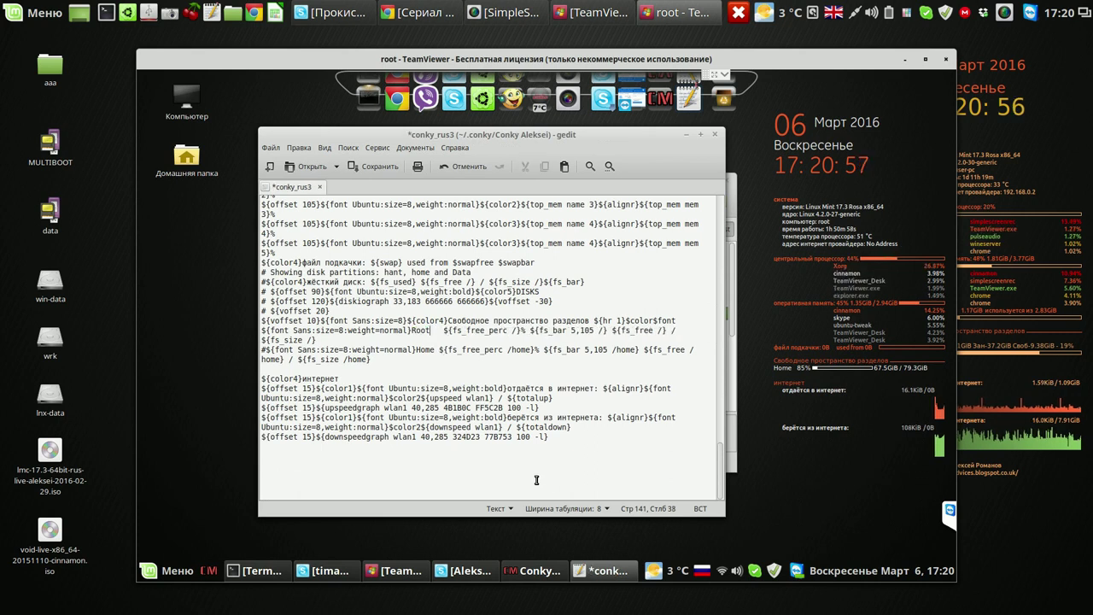
pyautogui.click(381, 168)
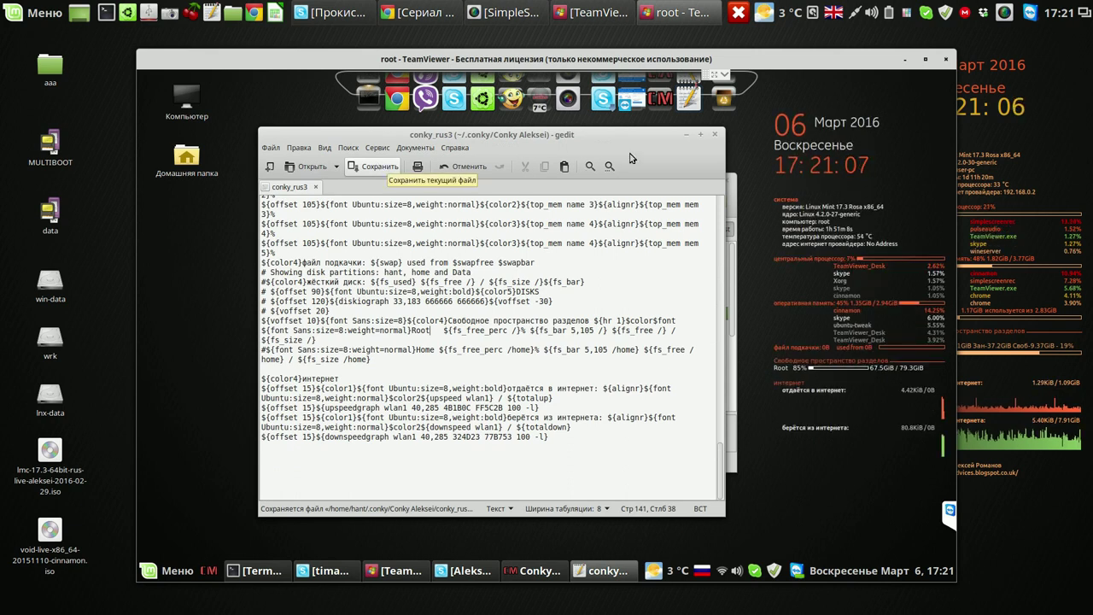
pyautogui.click(716, 136)
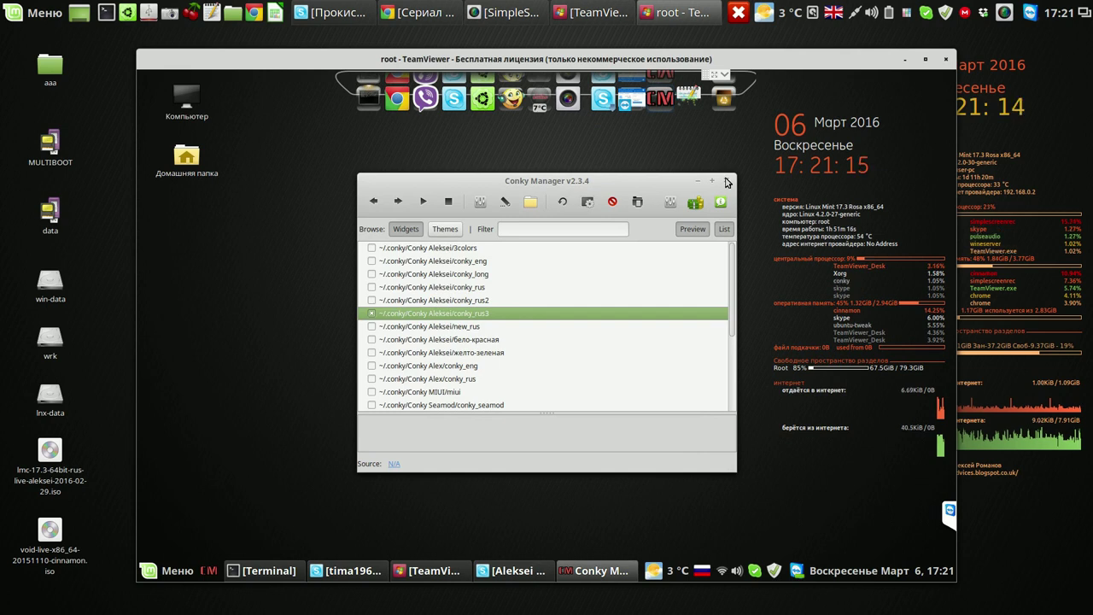
pyautogui.click(727, 183)
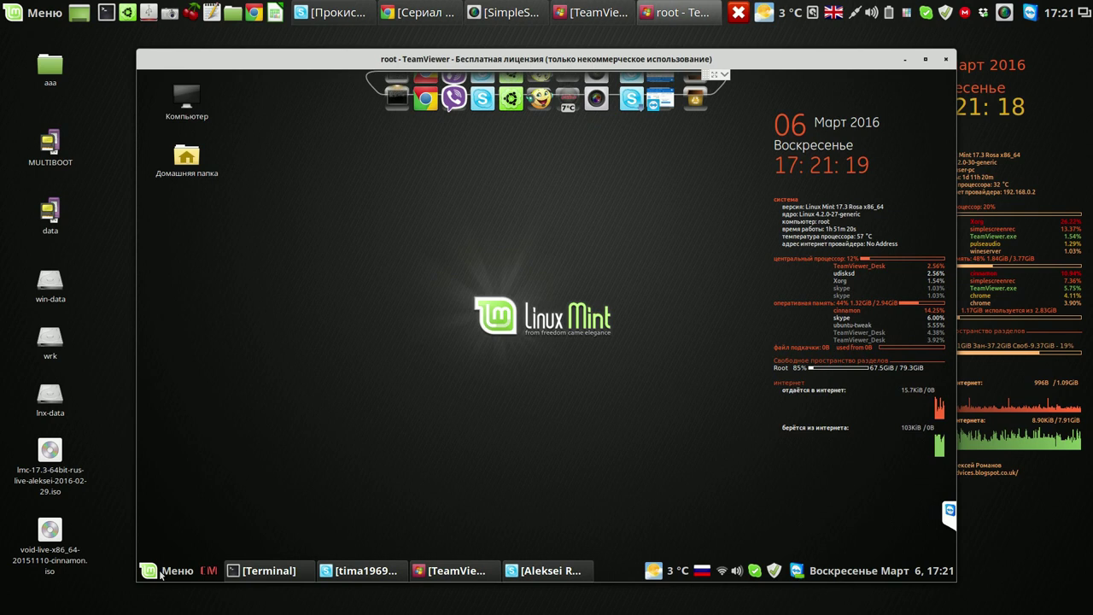
# Step: Remove the Conky Manager launcher from the remote desktop's panel
pyautogui.rightClick(207, 571)
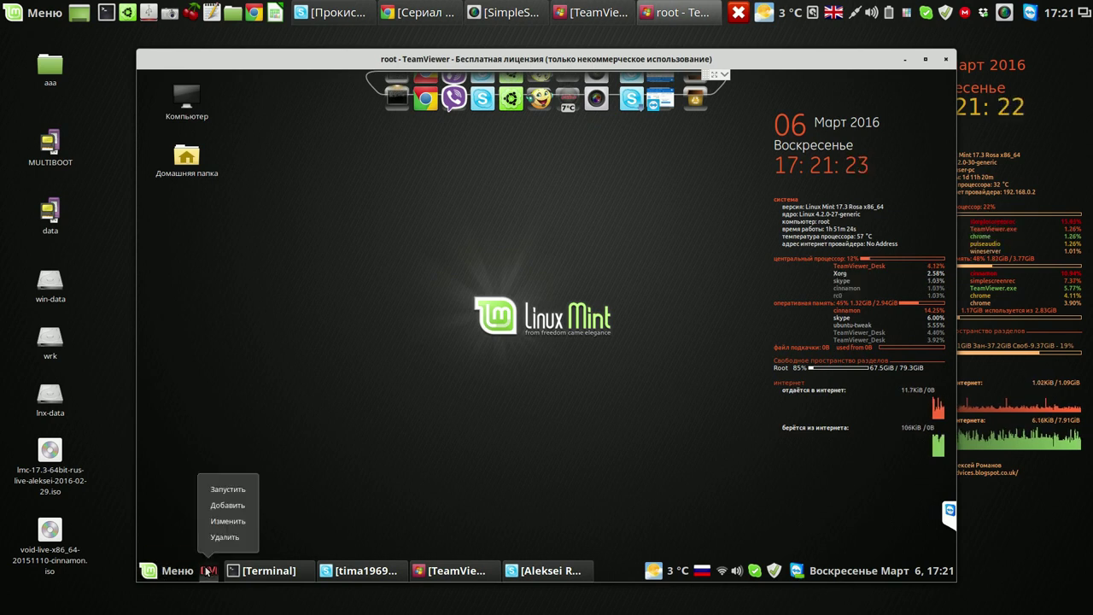
pyautogui.click(222, 537)
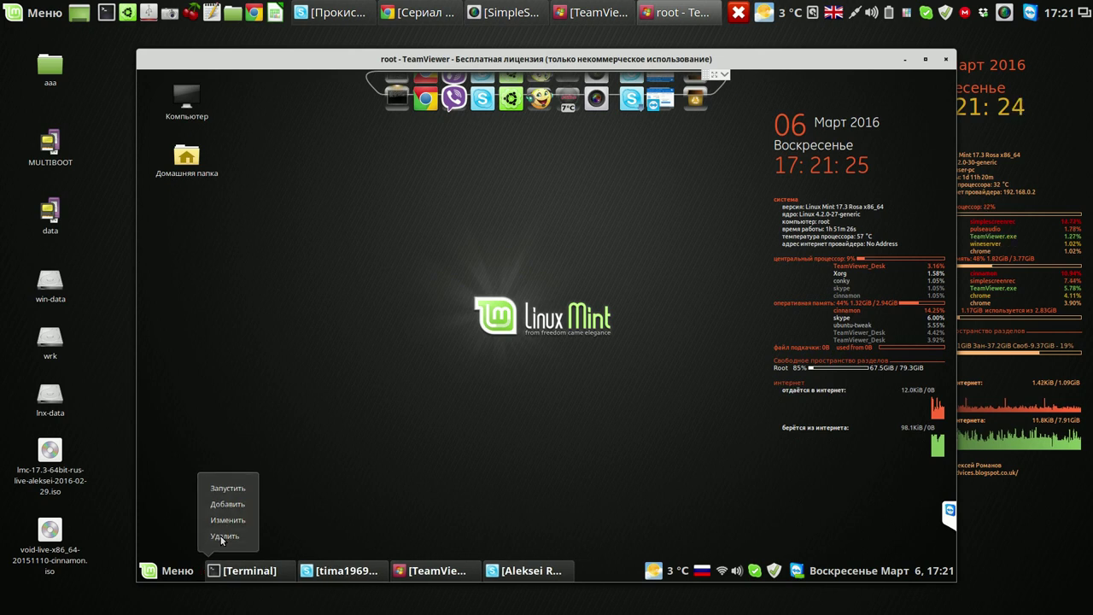
pyautogui.click(174, 570)
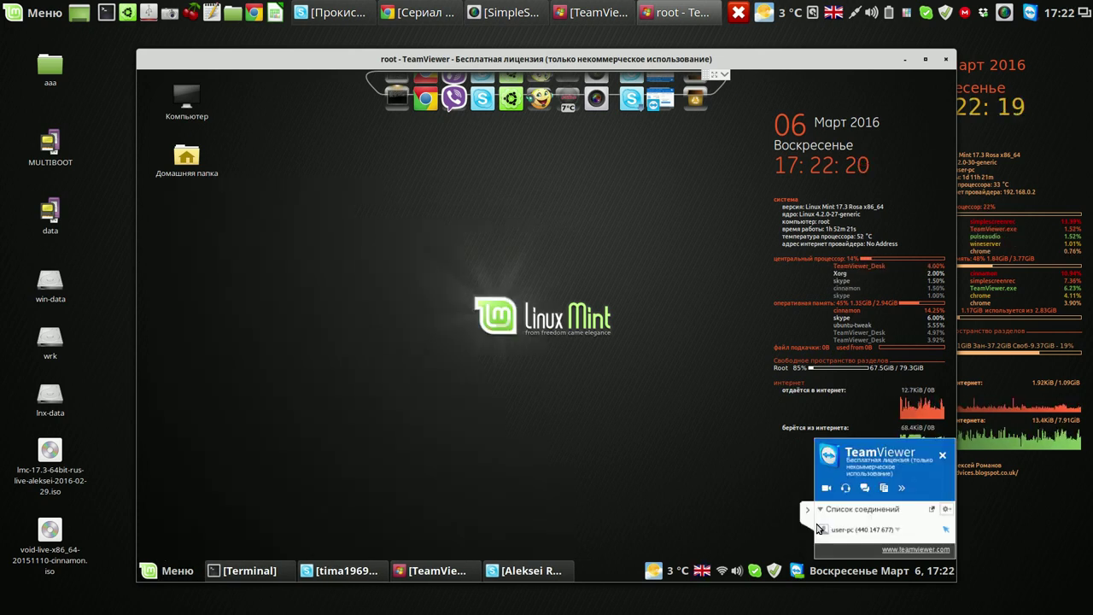
# Step: Start an internet voice call in the TeamViewer session with the microphone turned on
pyautogui.click(846, 488)
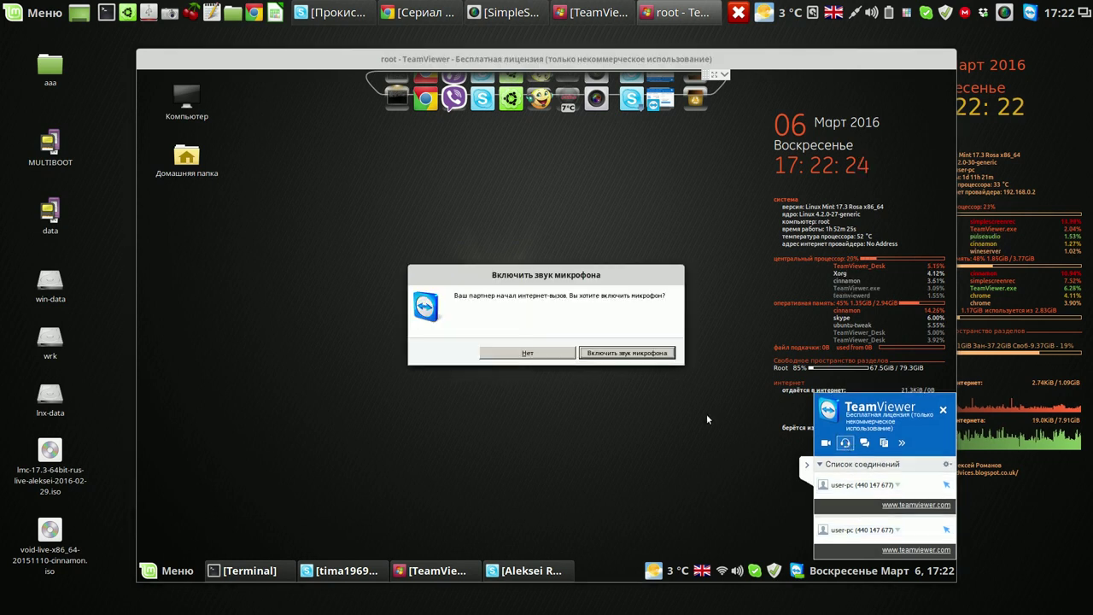
pyautogui.click(634, 355)
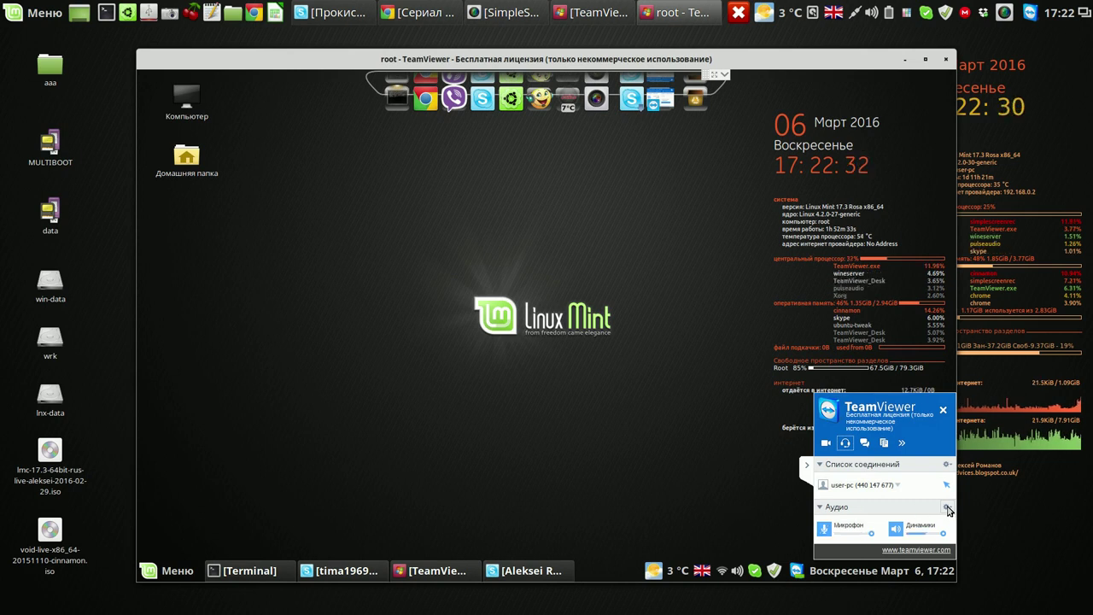
# Step: Open the audio conference settings and check which recording devices are offered for the microphone
pyautogui.click(948, 508)
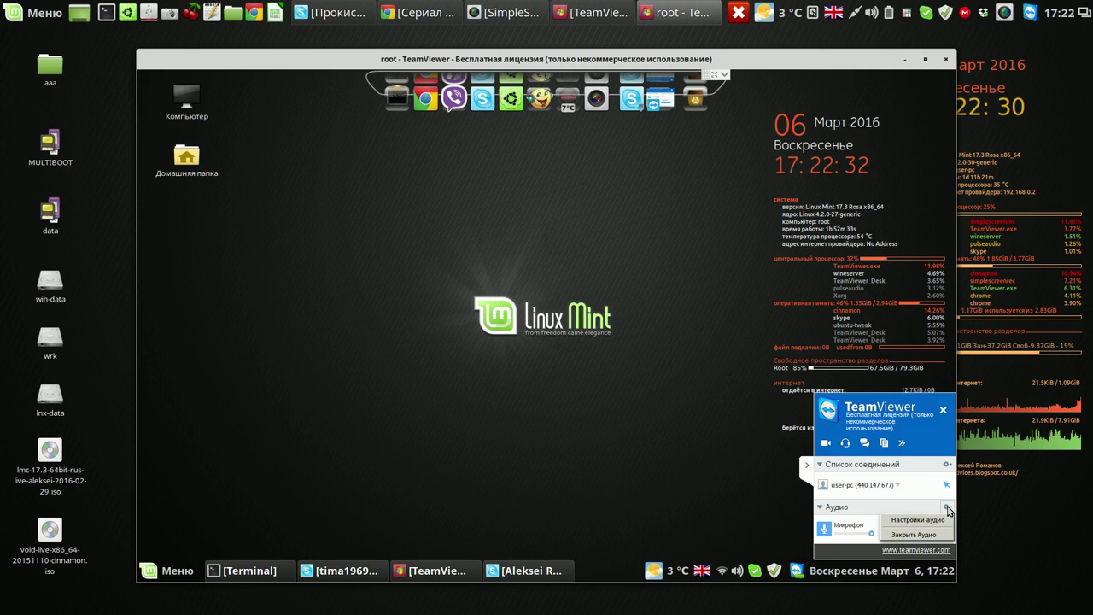
pyautogui.click(905, 521)
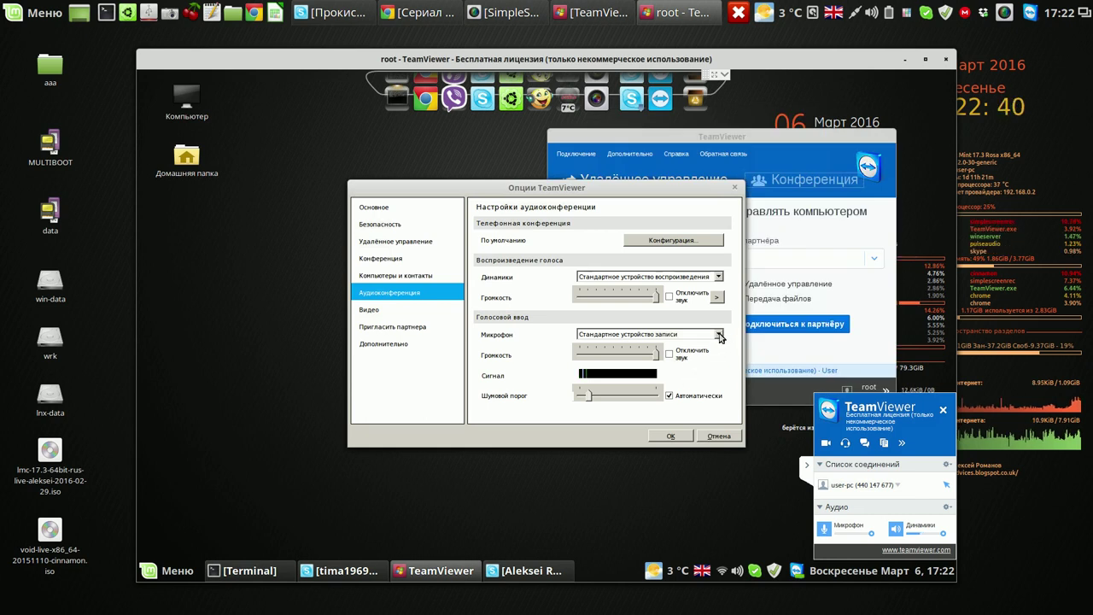
pyautogui.click(720, 335)
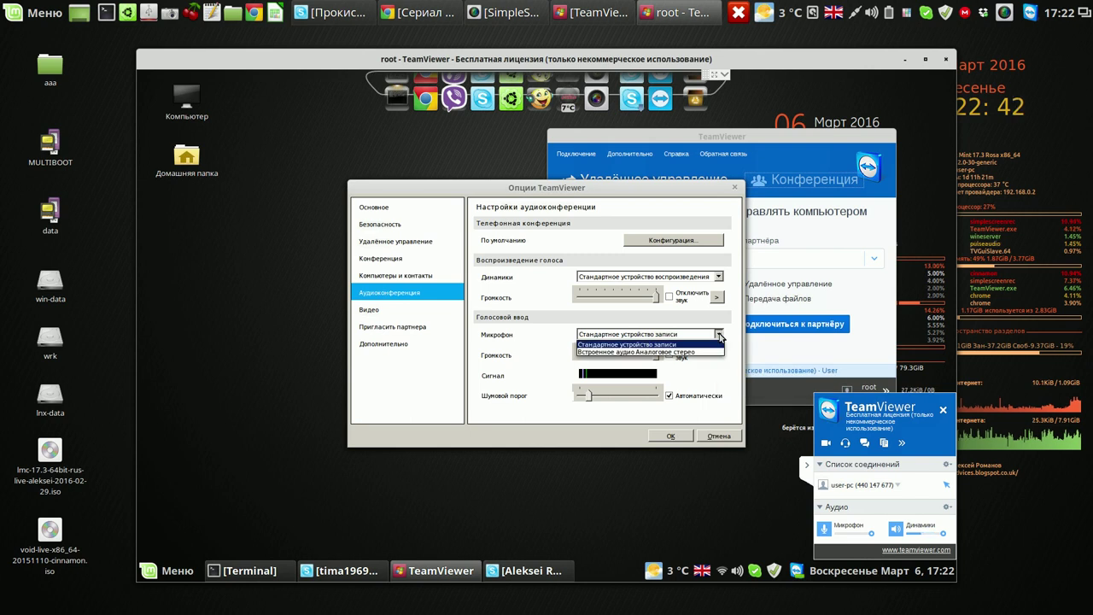
pyautogui.click(719, 336)
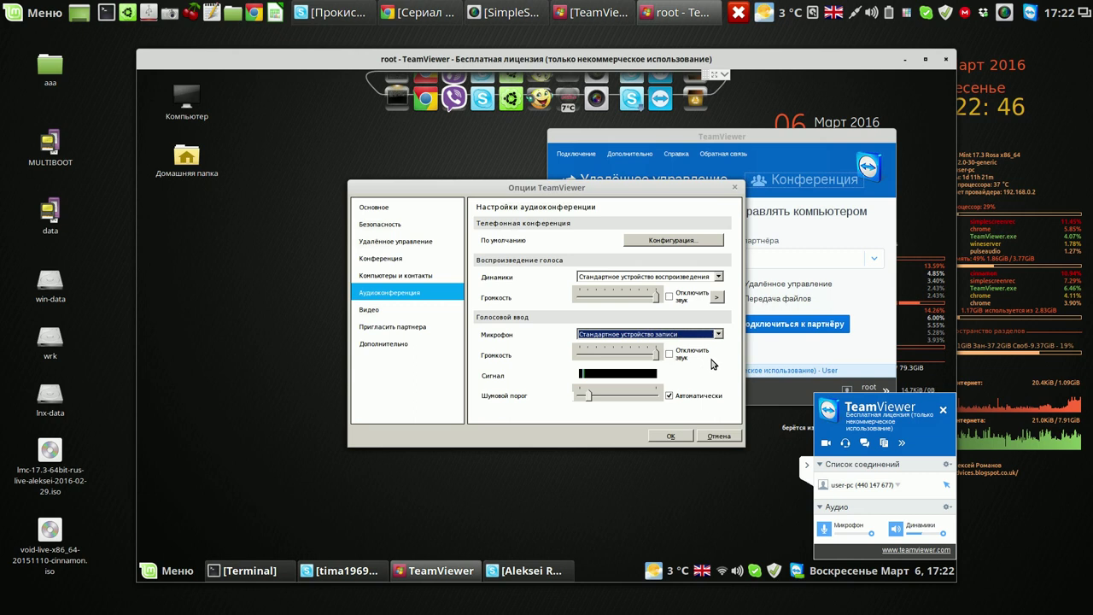
# Step: Accept the audio conference settings, then clear the TeamViewer window and the session panel off the remote desktop
pyautogui.click(671, 436)
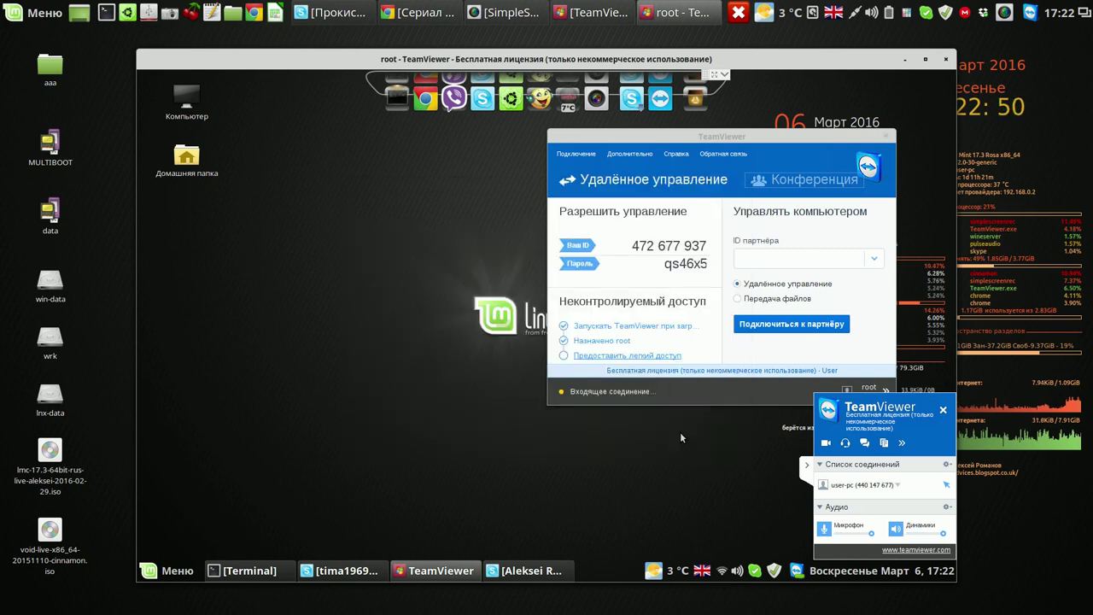
pyautogui.click(872, 138)
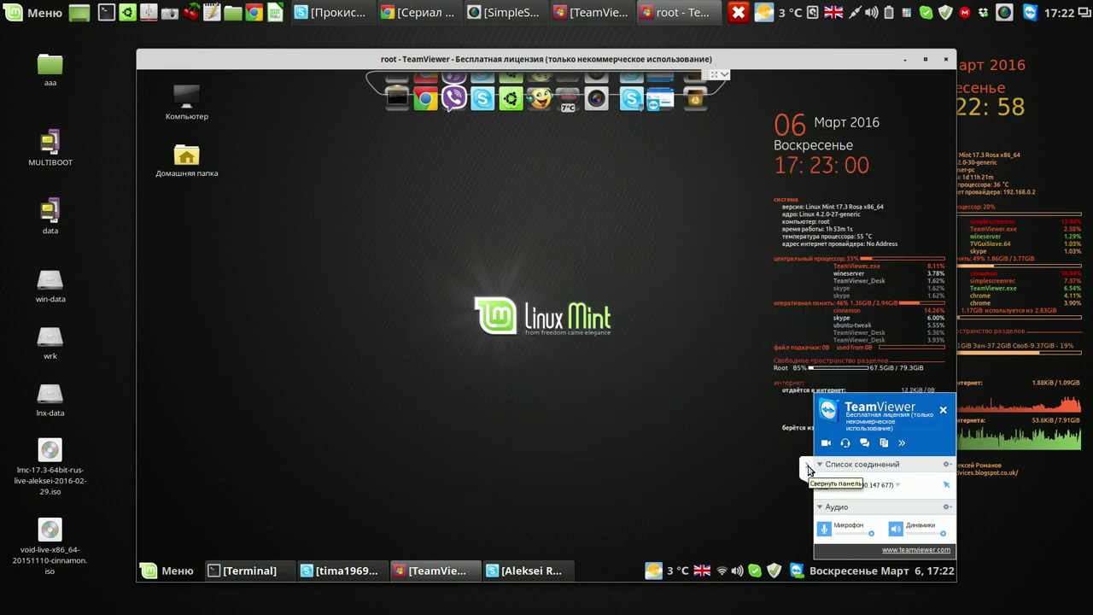
pyautogui.click(808, 468)
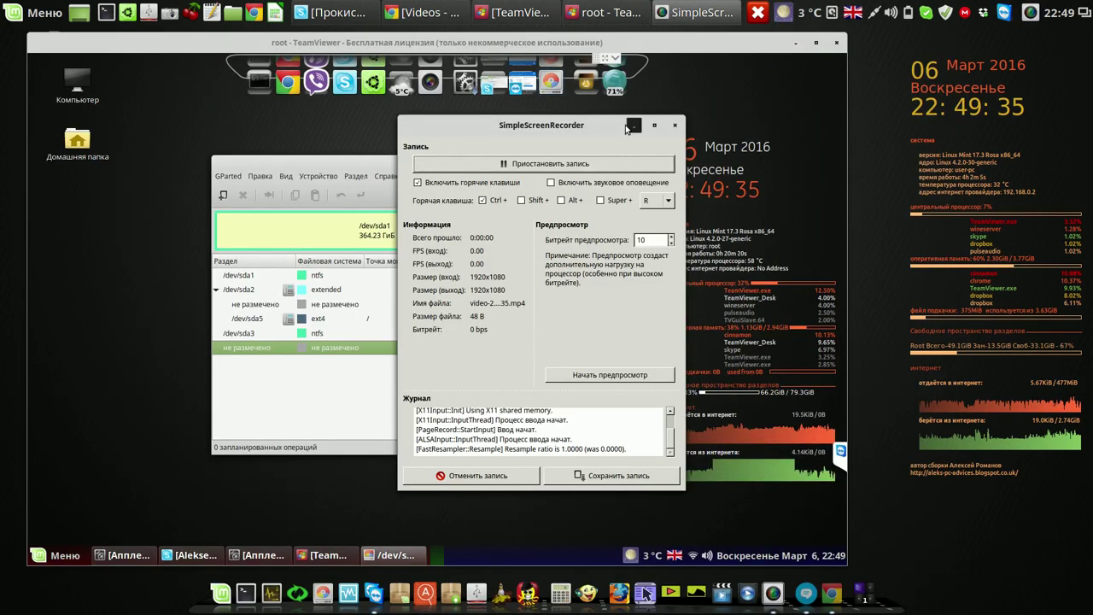
# Step: Select the /dev/sda1 partition in GParted and show the device information for /dev/sda
pyautogui.click(633, 125)
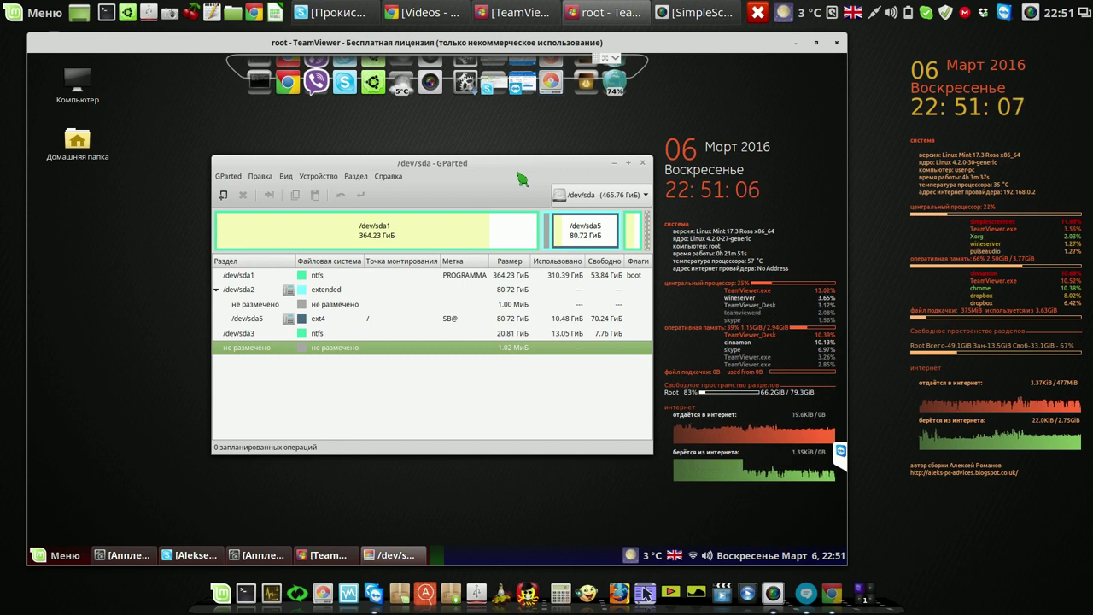
pyautogui.click(420, 275)
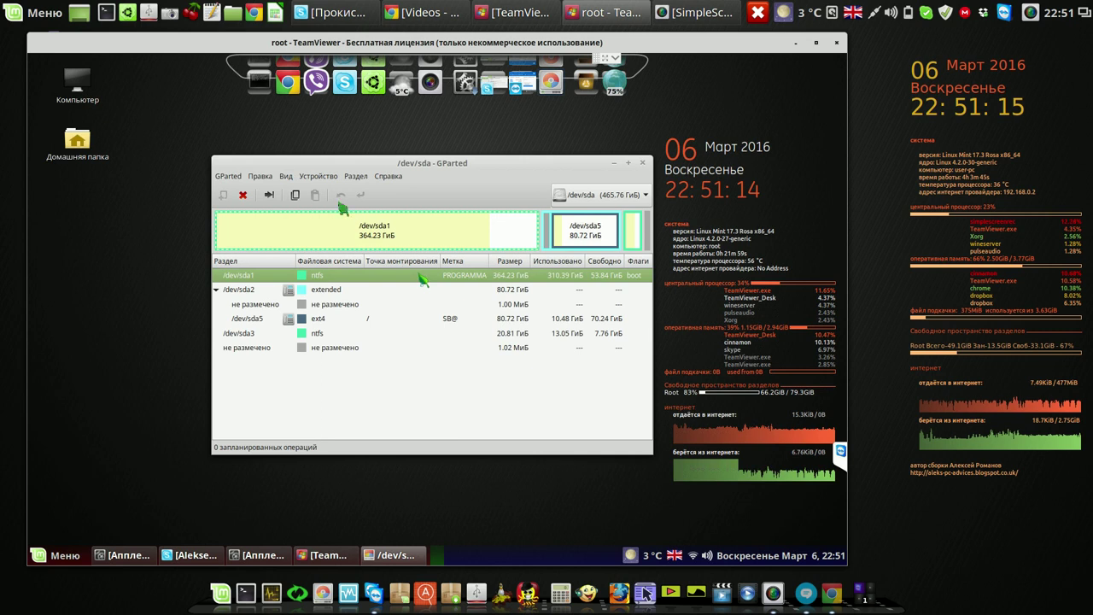
pyautogui.click(290, 178)
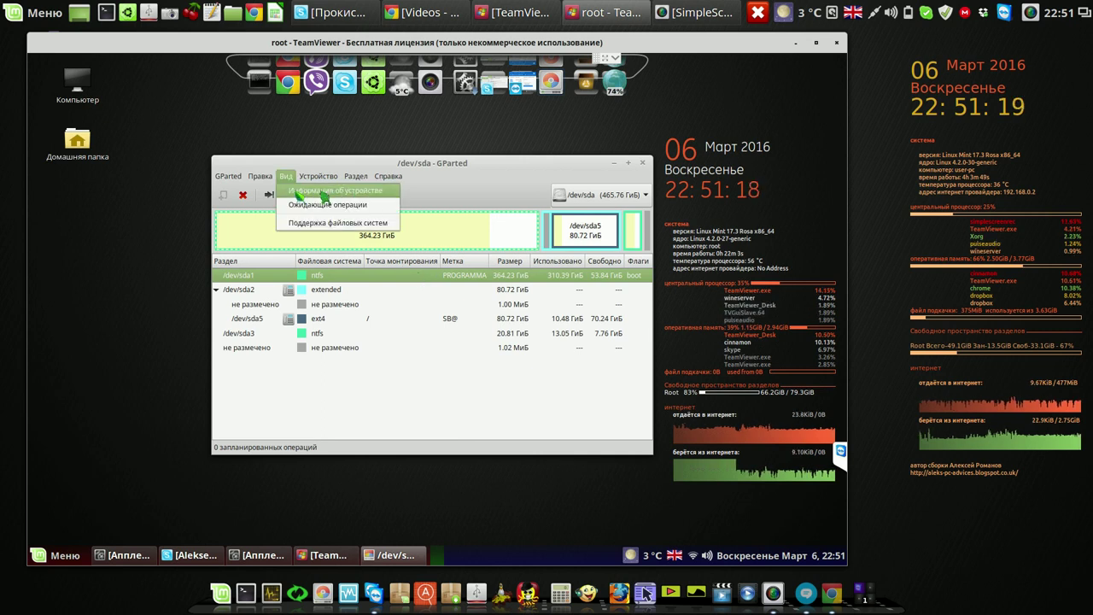
pyautogui.click(326, 193)
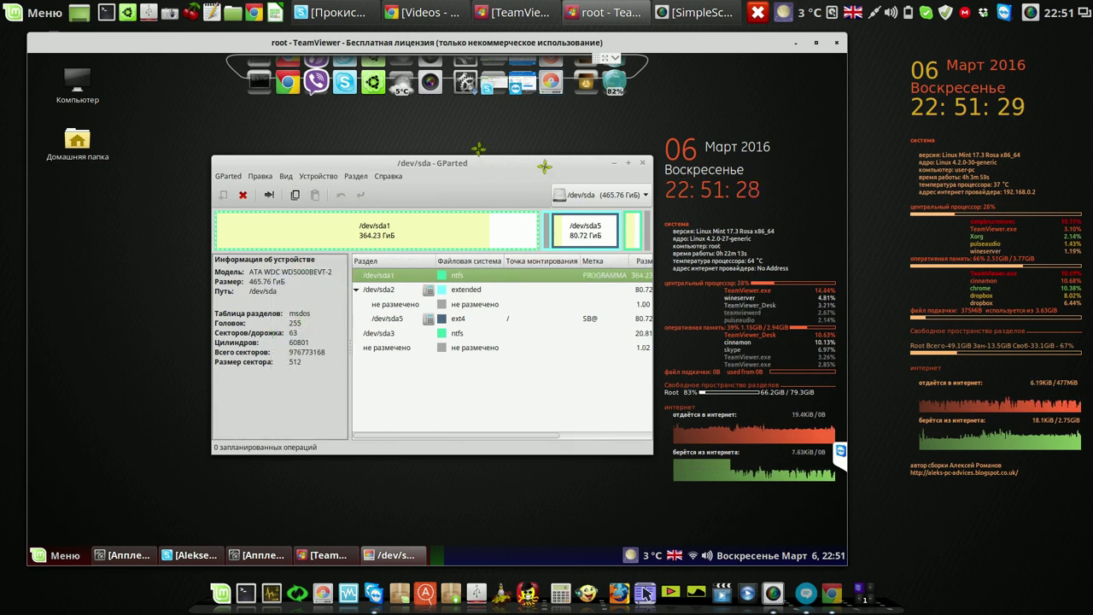
# Step: Shrink the /dev/sda1 partition to 368494 MiB, leaving 4476 MiB of free space after it
pyautogui.rightClick(468, 263)
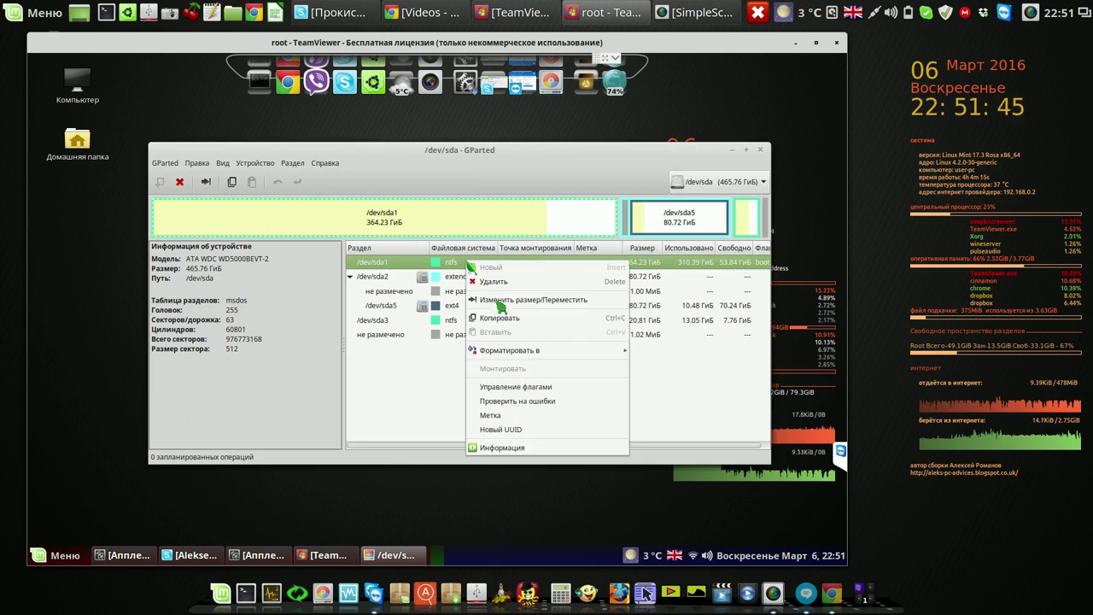
pyautogui.click(499, 301)
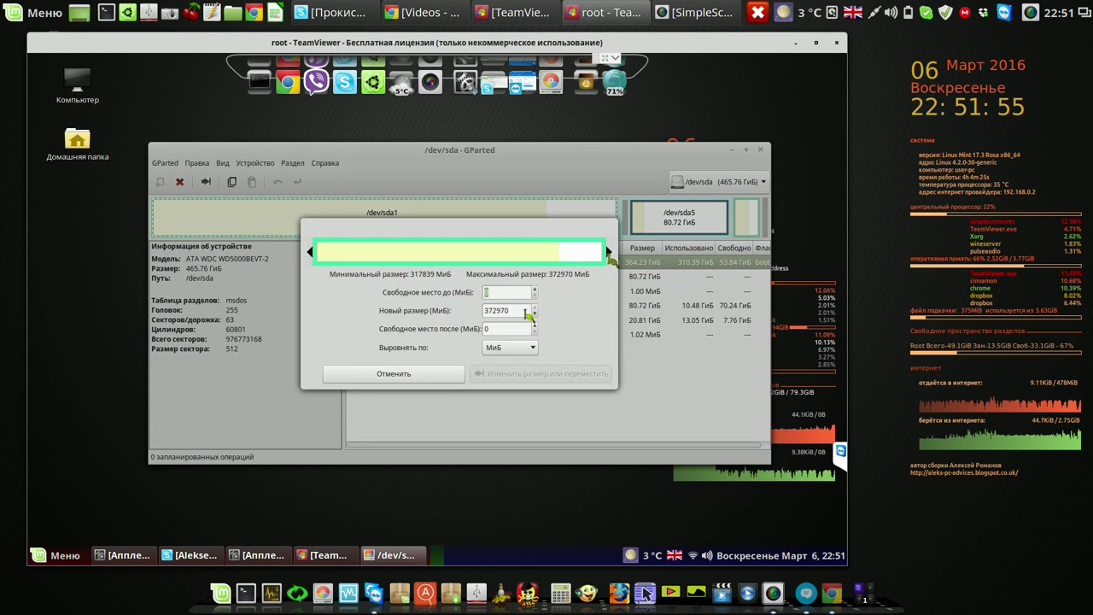
pyautogui.moveTo(610, 252); pyautogui.dragTo(604, 252)
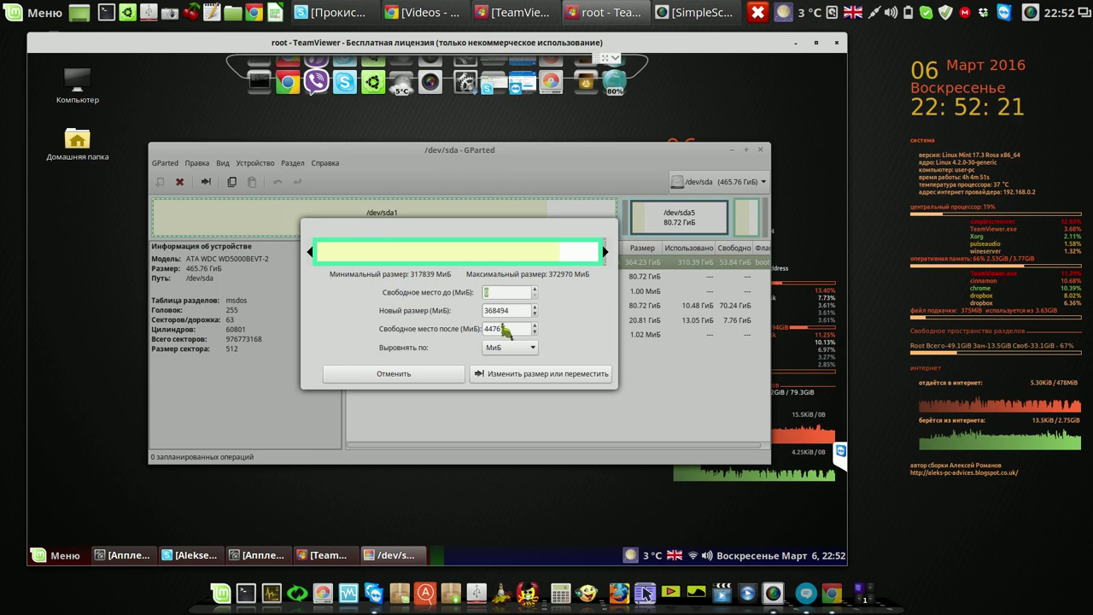
pyautogui.click(527, 378)
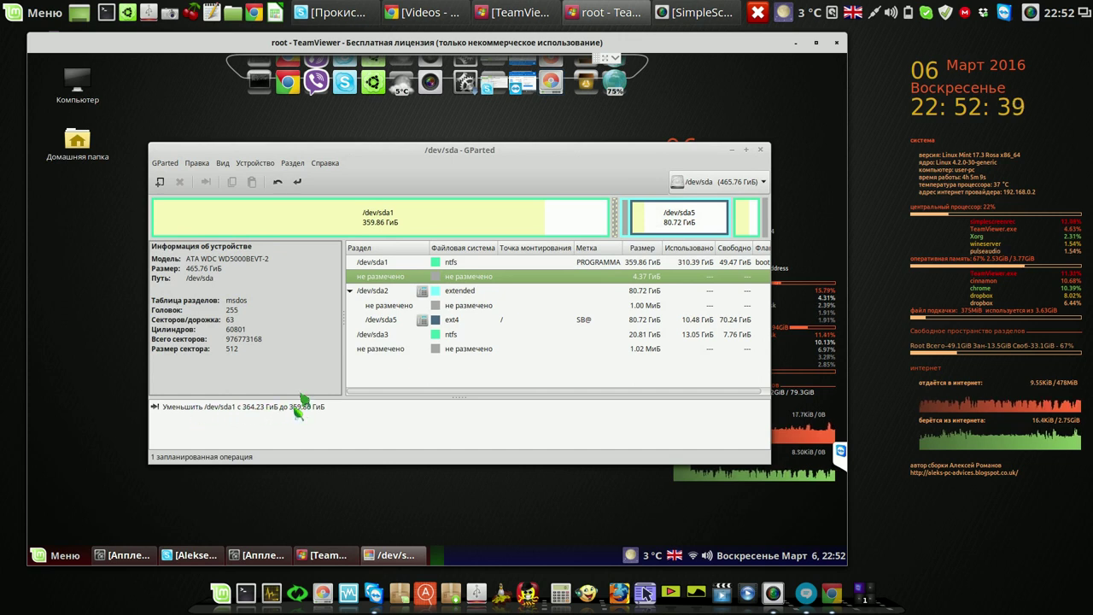
# Step: Apply the pending resize of /dev/sda1 to the disk and close the operation report
pyautogui.click(298, 182)
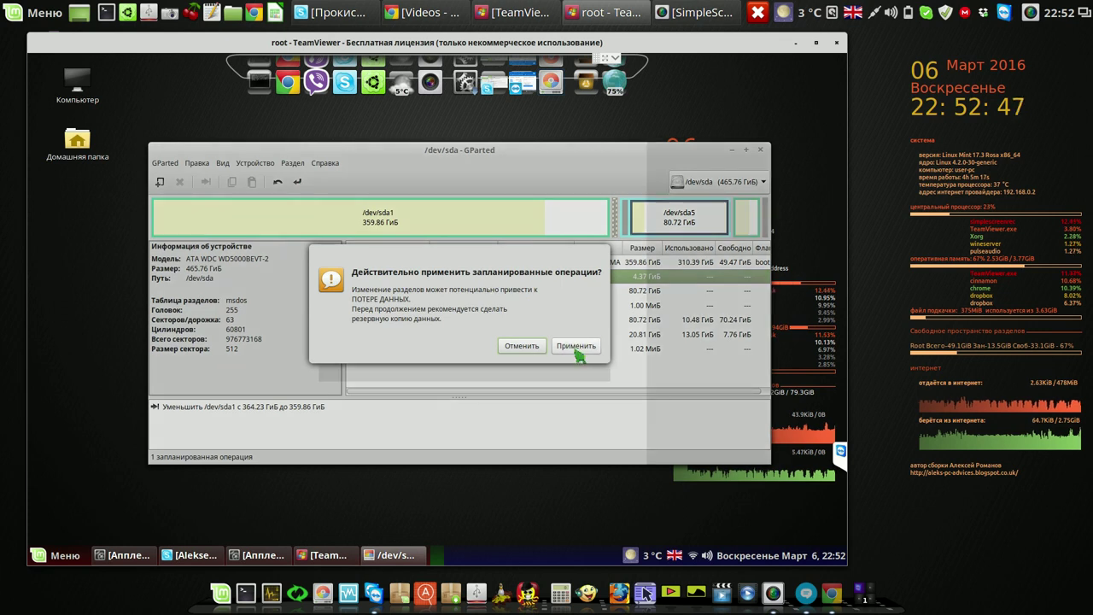
pyautogui.click(578, 350)
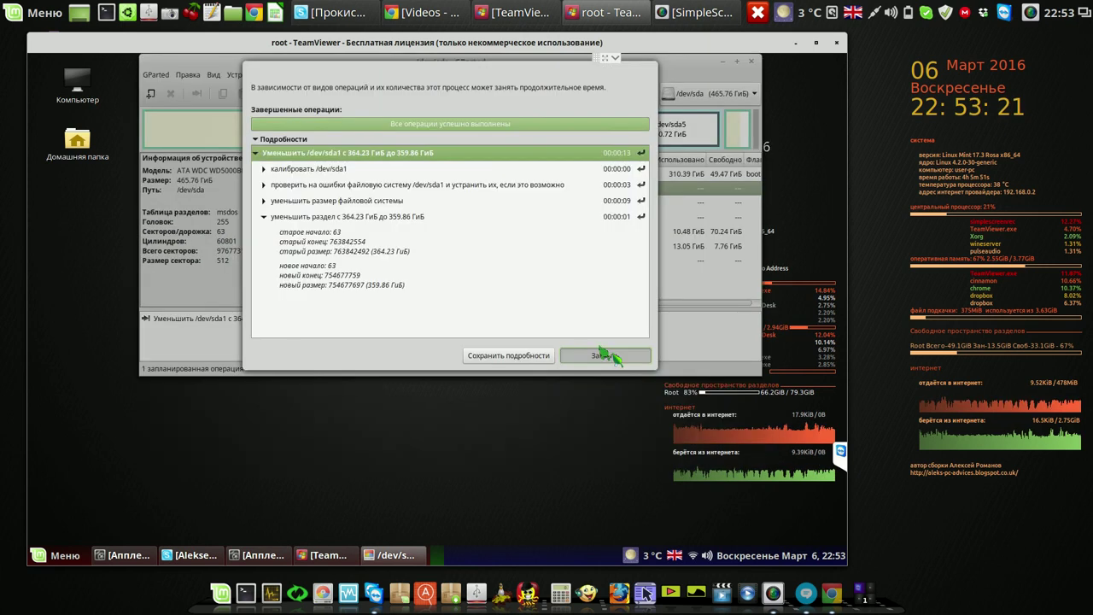
pyautogui.click(605, 355)
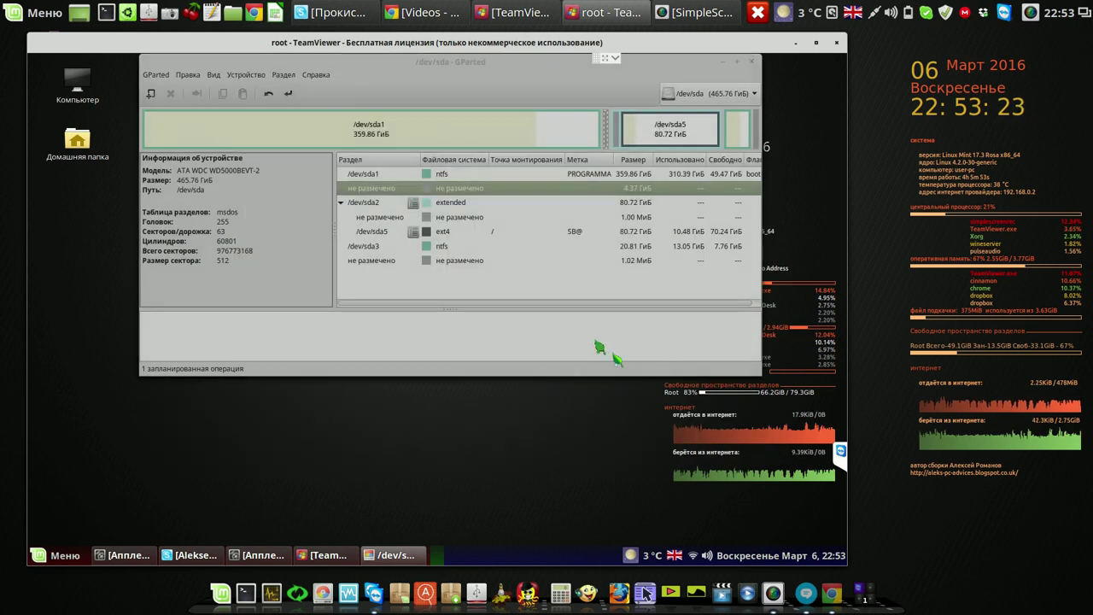
pyautogui.click(608, 355)
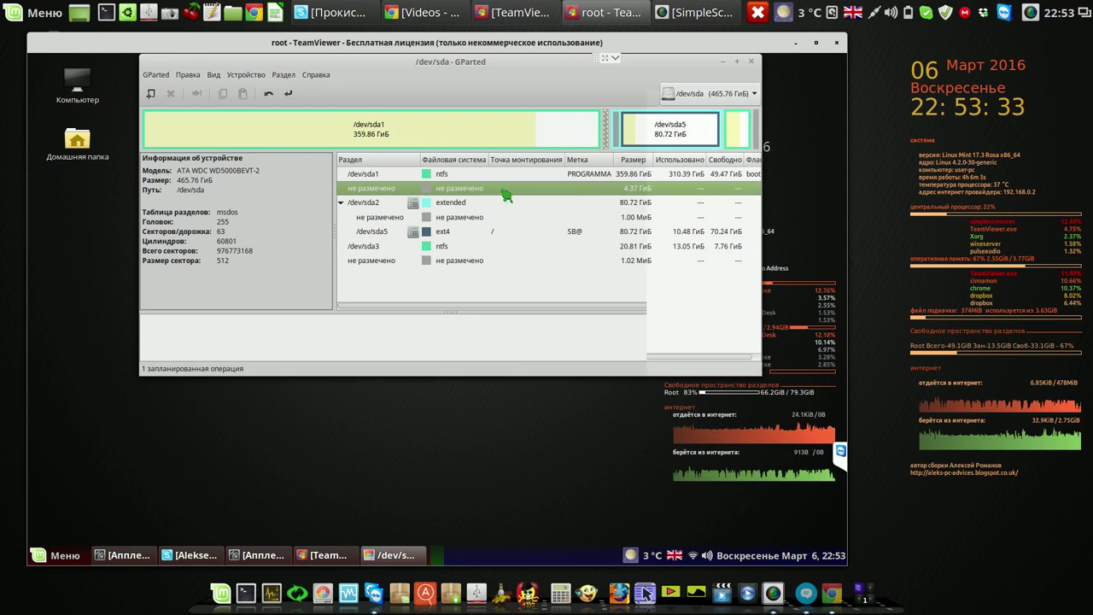
pyautogui.hotkey('ctrl', 'z')
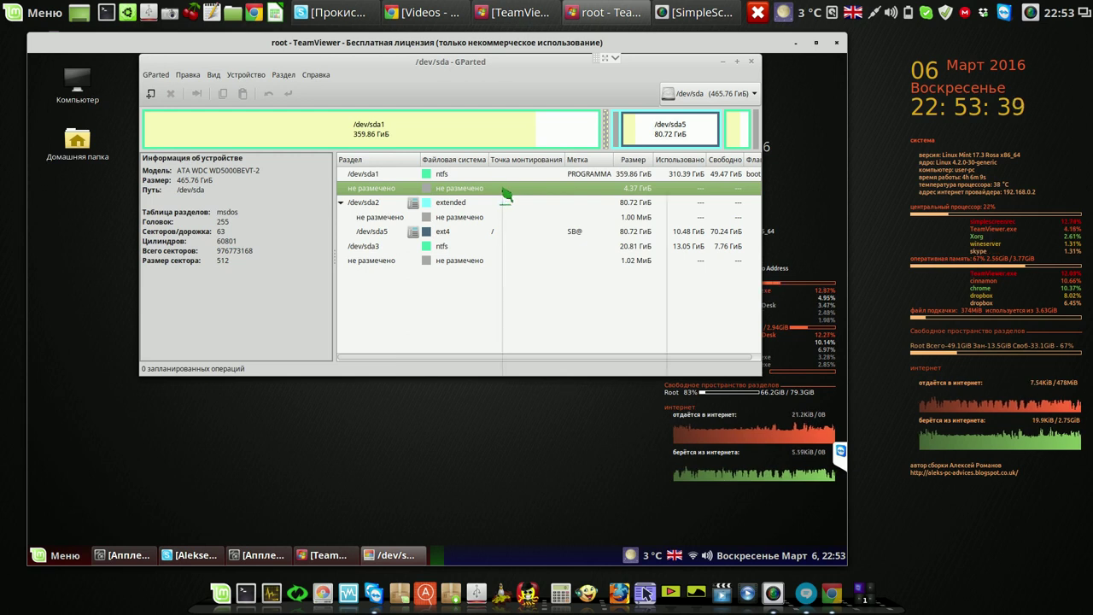
# Step: Create a 4475 MiB primary linux-swap partition in the unallocated space after /dev/sda1 and apply the operation
pyautogui.rightClick(506, 194)
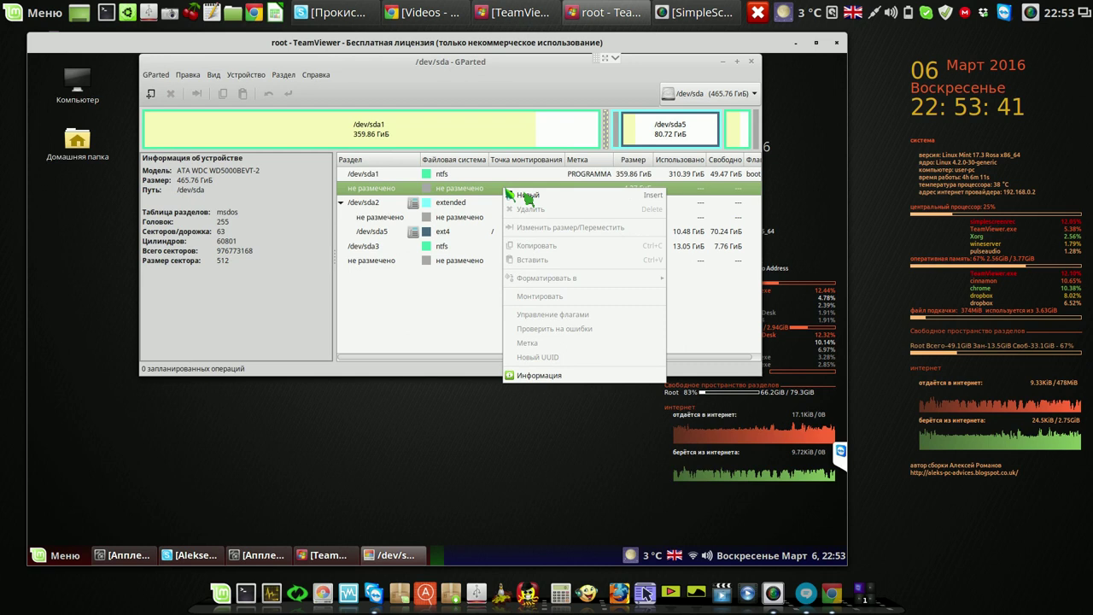
pyautogui.click(527, 196)
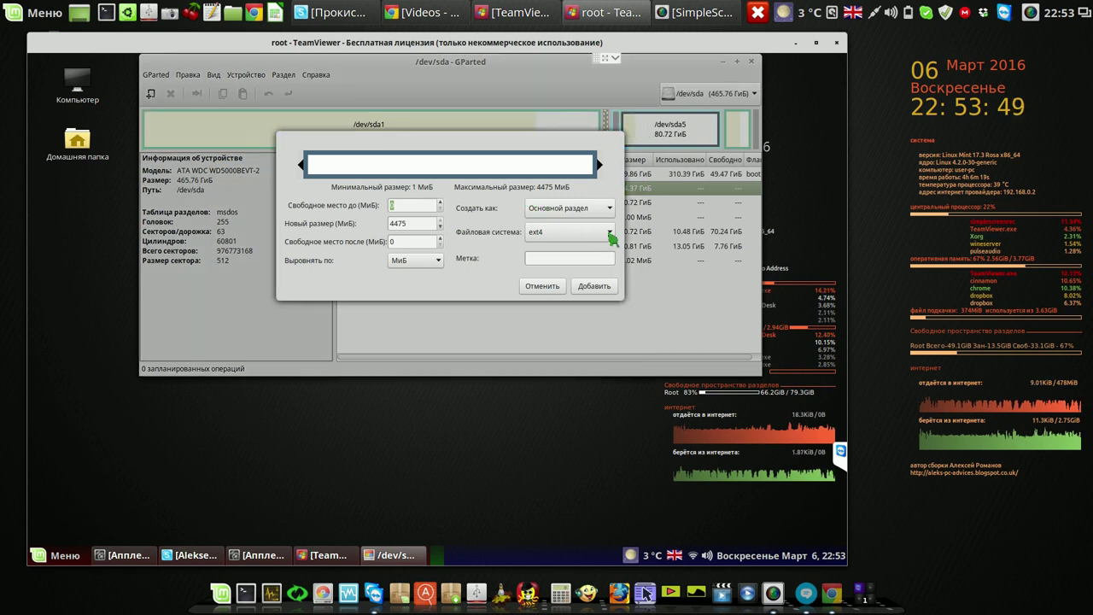
pyautogui.click(611, 236)
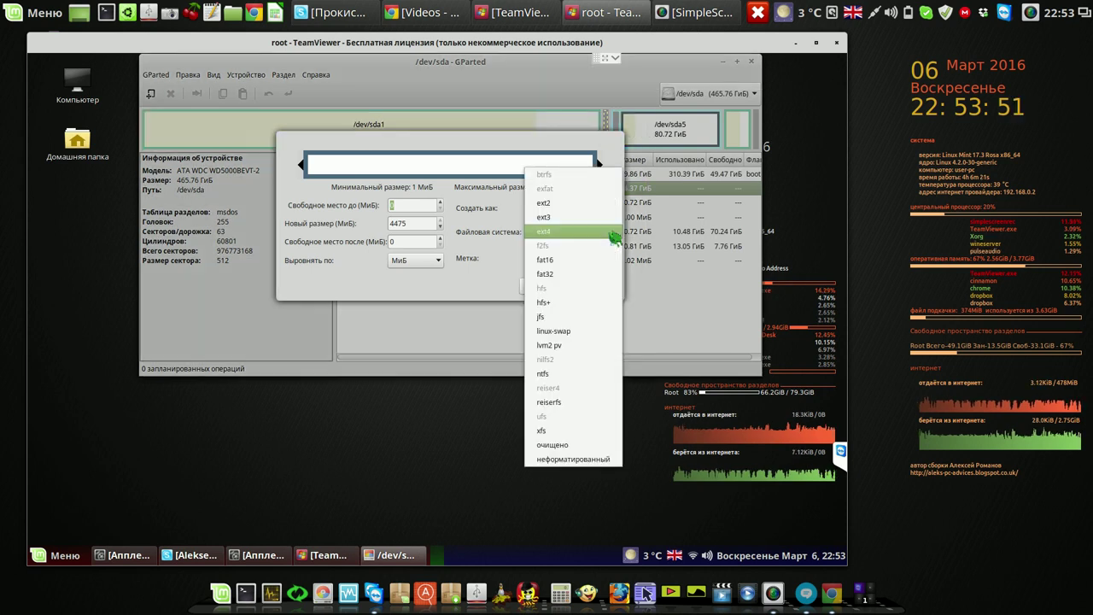
pyautogui.click(553, 331)
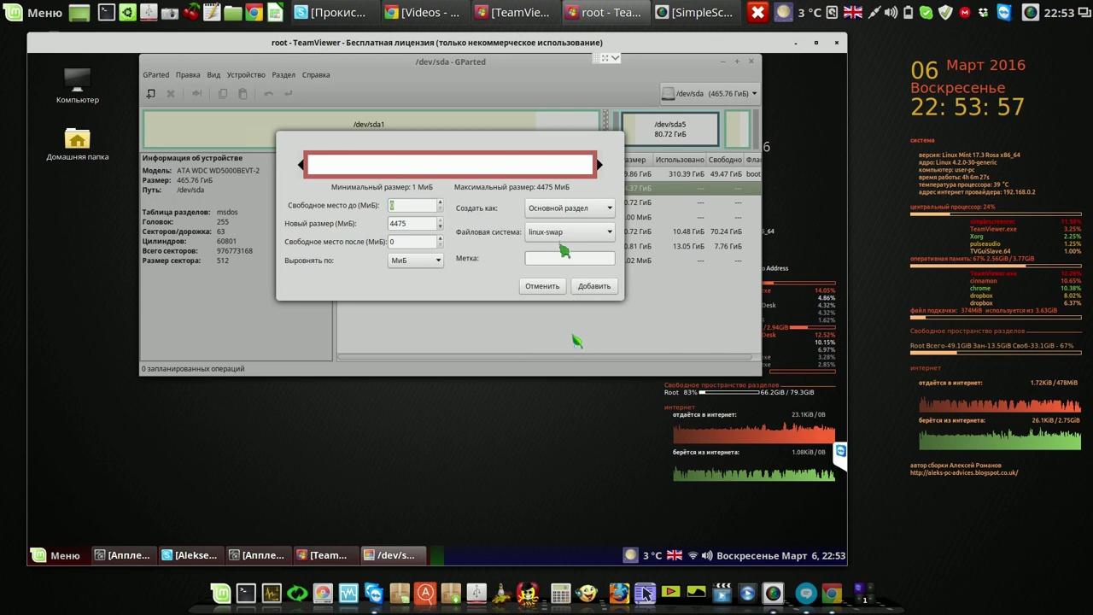
pyautogui.click(598, 288)
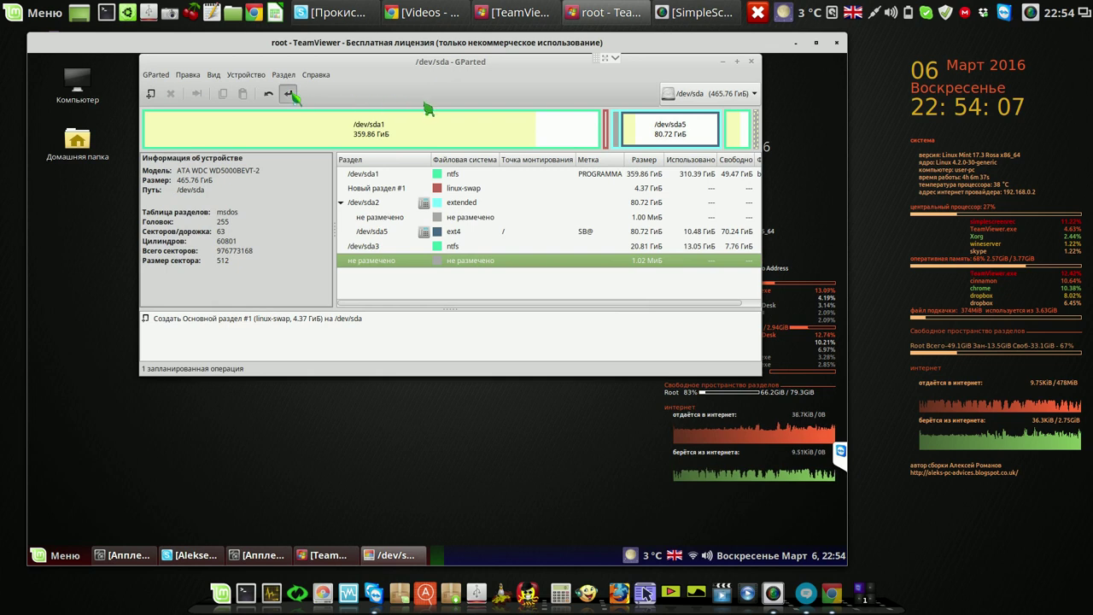
pyautogui.click(289, 94)
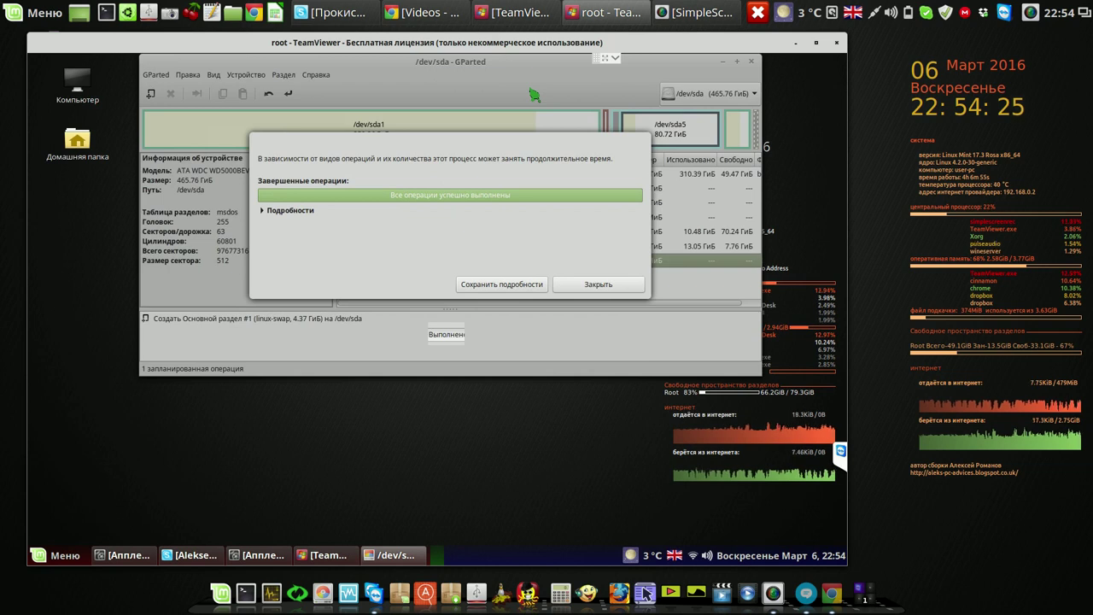
pyautogui.click(597, 284)
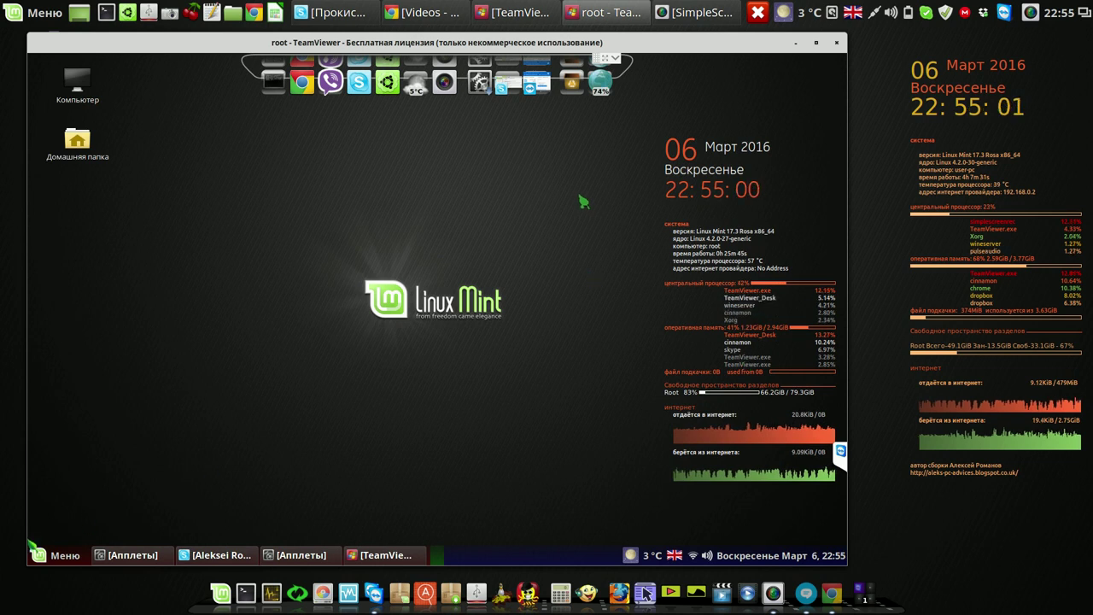
# Step: Open the CherryTree notes, change the device in the sample /dev/sda3 swap entry to /dev/sda4, and save
pyautogui.press('super')
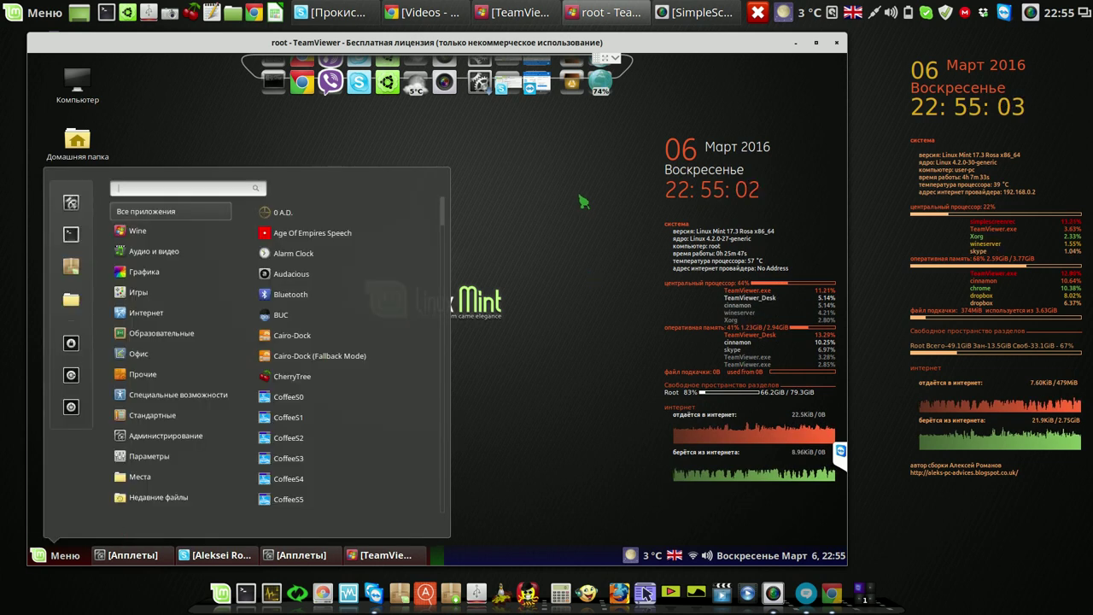
pyautogui.click(316, 373)
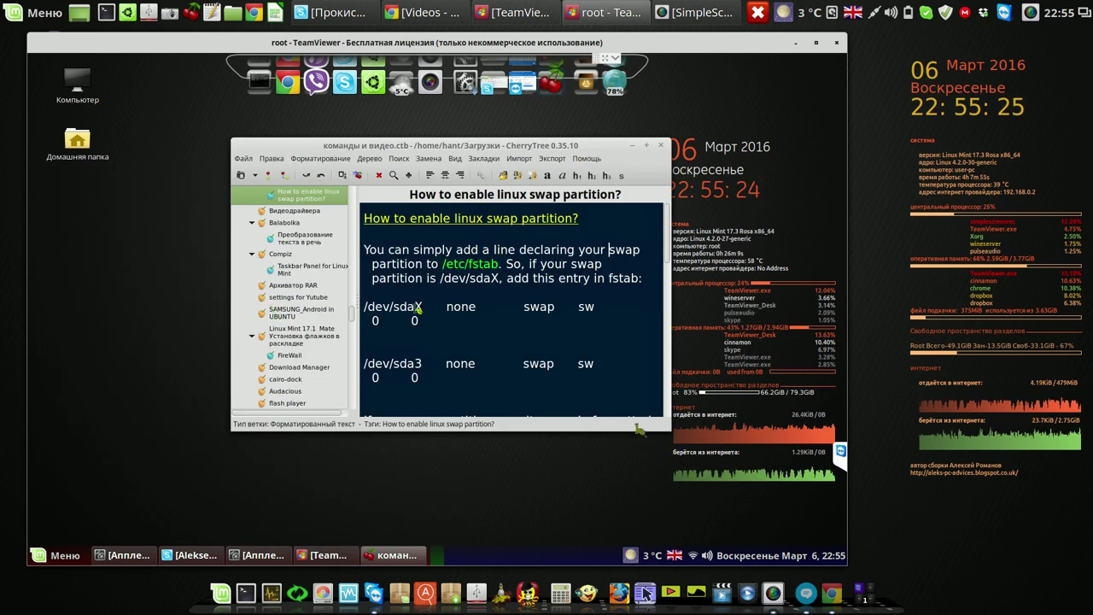
pyautogui.click(422, 366)
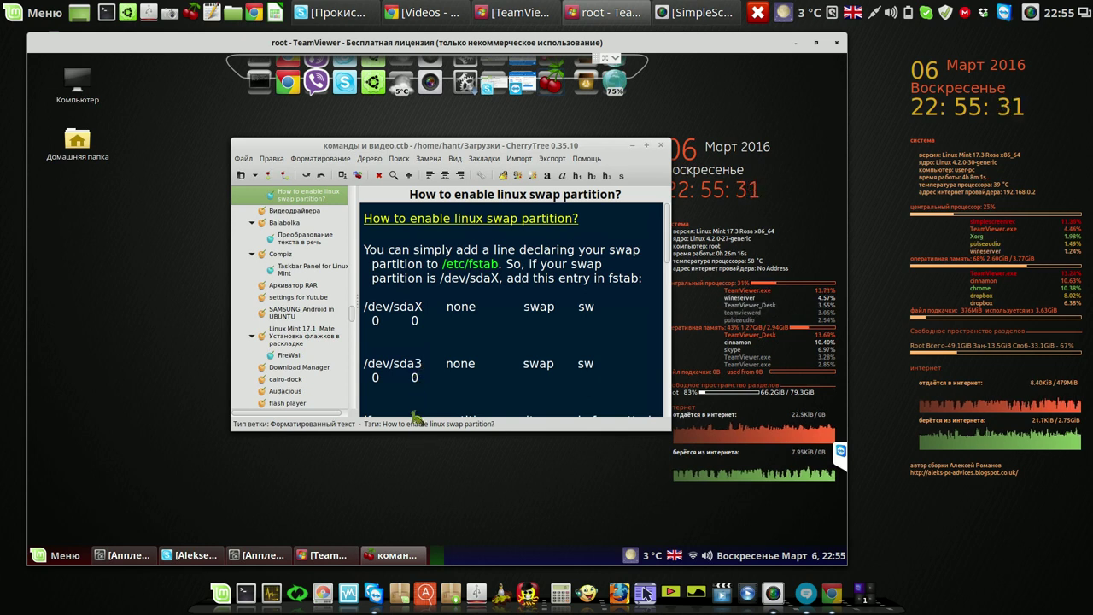
pyautogui.press('BackSpace')
pyautogui.write('4')
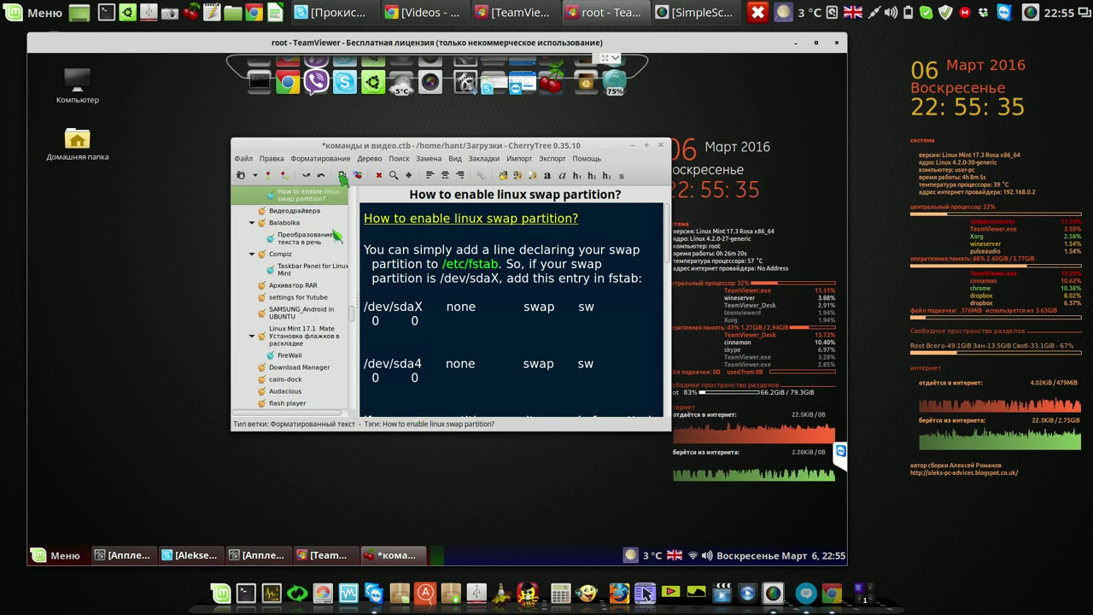
pyautogui.click(342, 175)
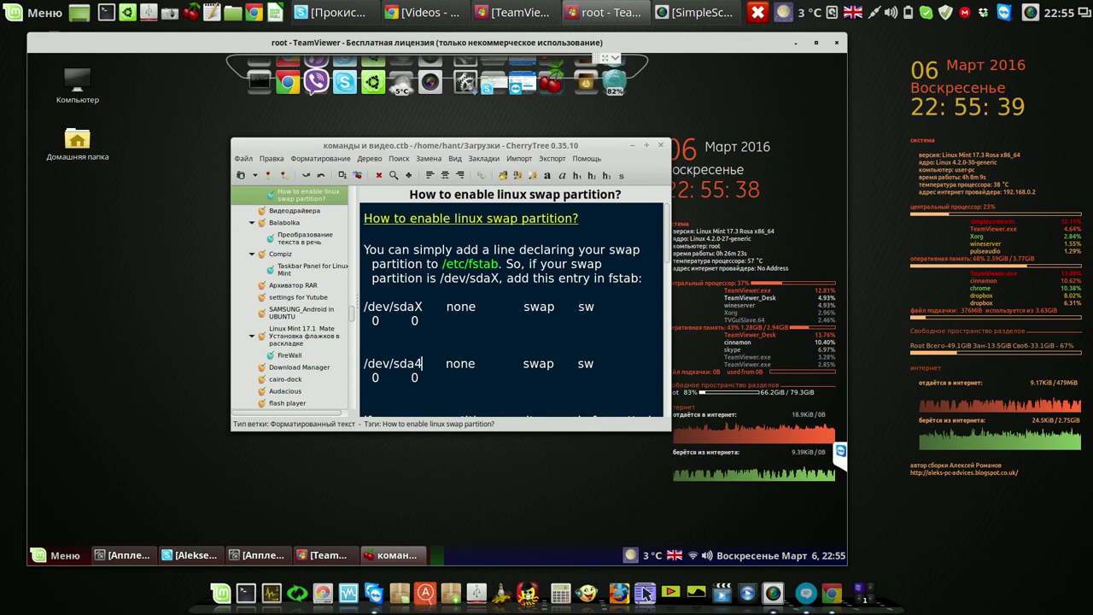
# Step: Copy the whole fstab entry "/dev/sda4 none swap sw 0 0" from the note
pyautogui.click(366, 363)
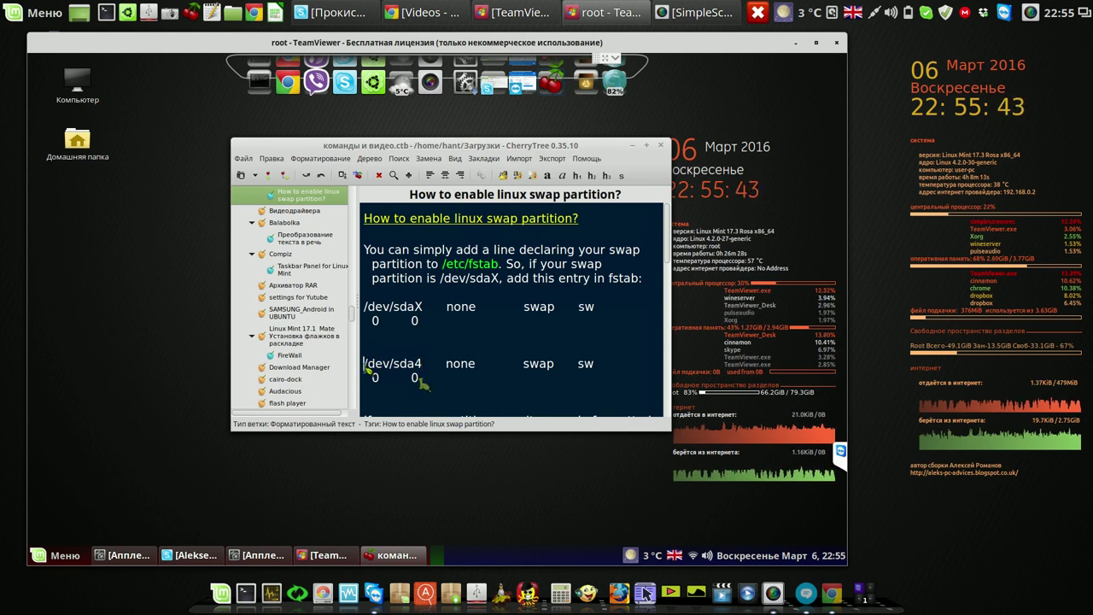
pyautogui.keyDown('shift'); pyautogui.click(421, 381); pyautogui.keyUp('shift')
pyautogui.hotkey('ctrl', 'c')
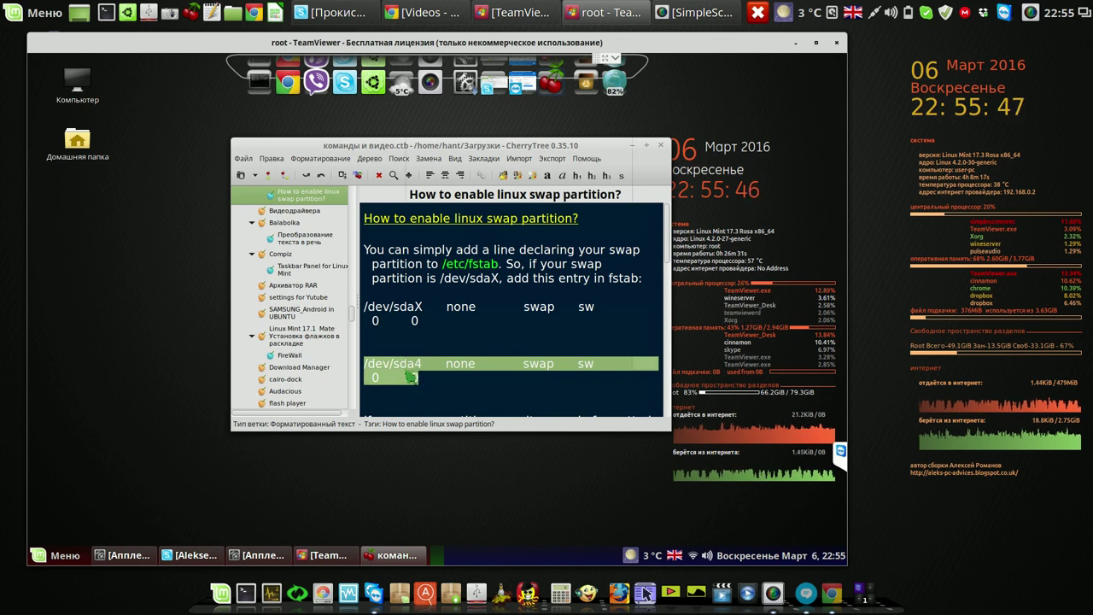
pyautogui.rightClick(410, 377)
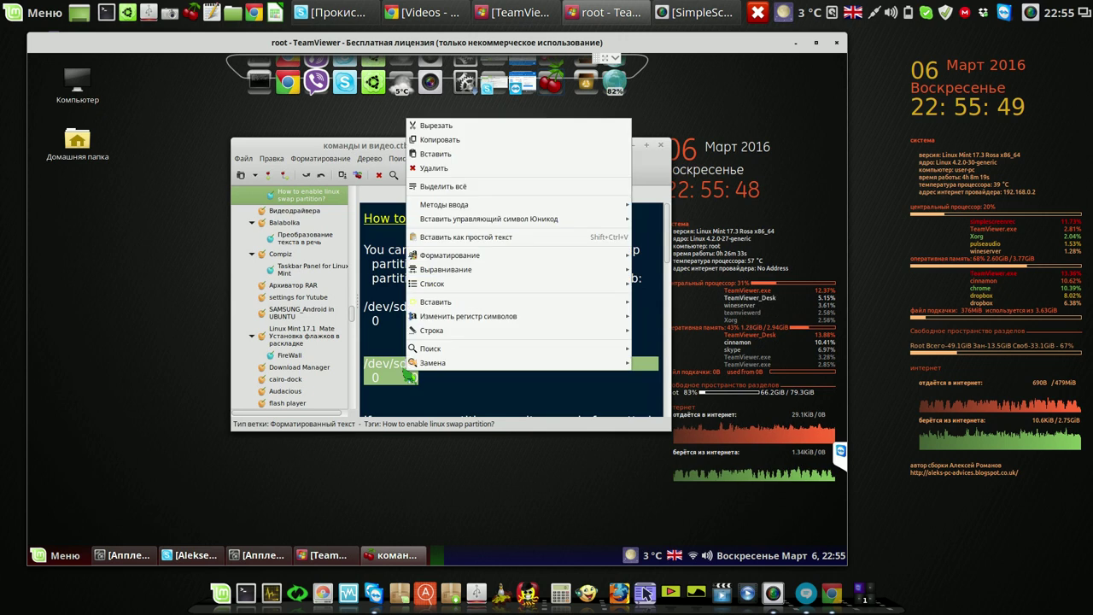
pyautogui.click(438, 139)
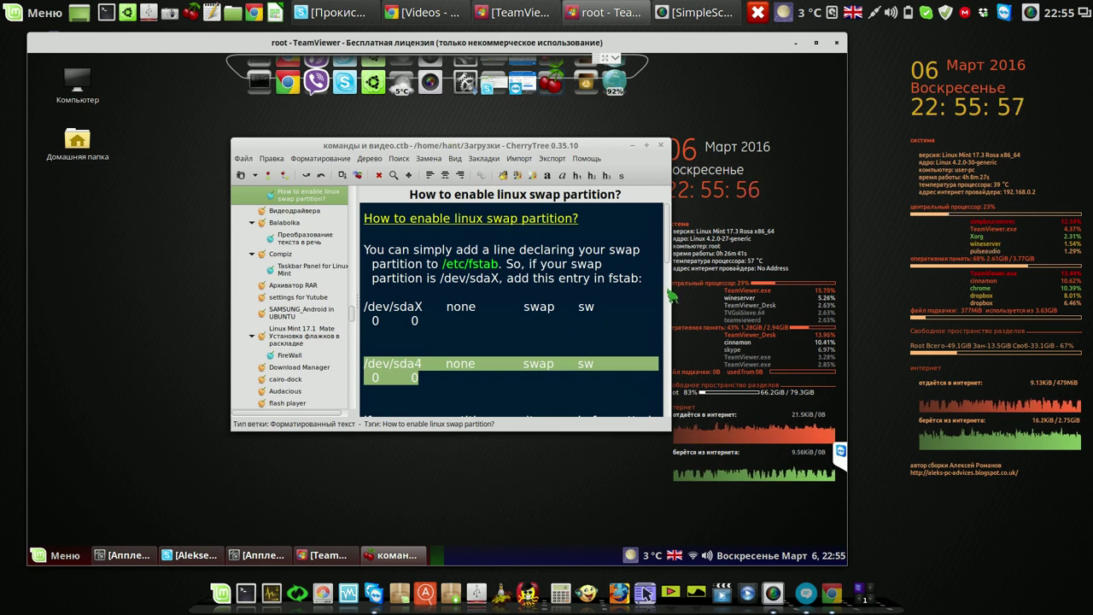
# Step: Launch the Nemo file manager with root rights by running "sudo nemo" in a terminal and entering the account password
pyautogui.scroll(-4, 672, 294)
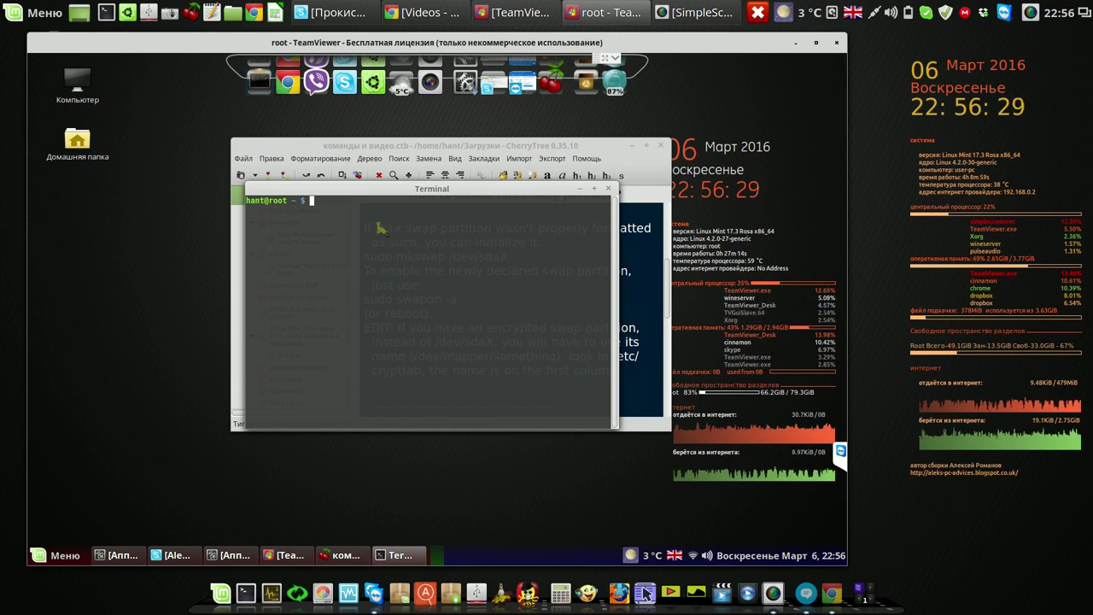
pyautogui.write('su')
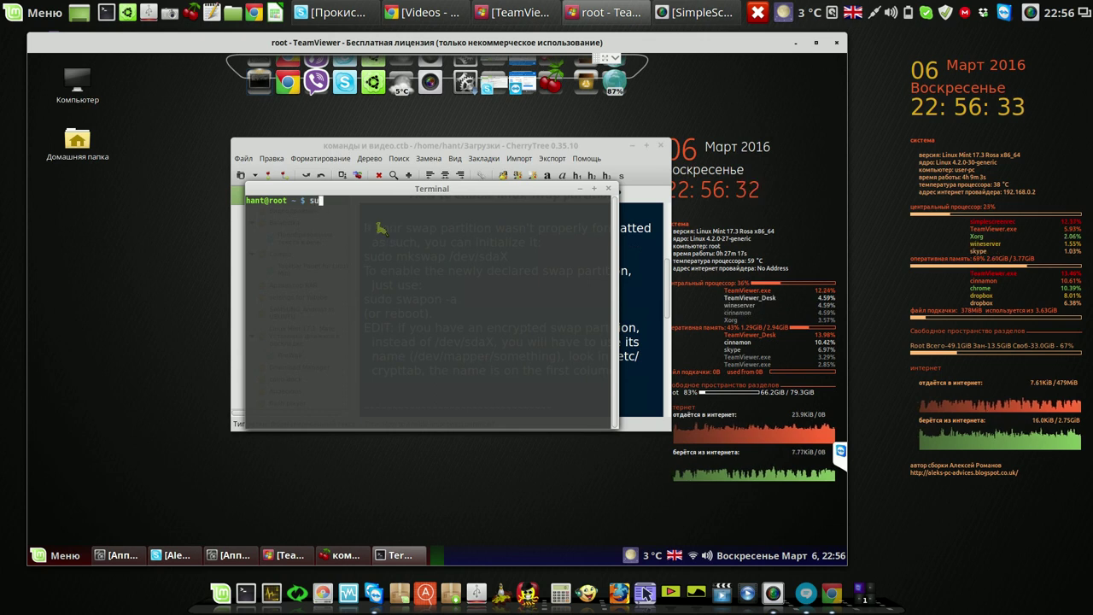
pyautogui.write('do')
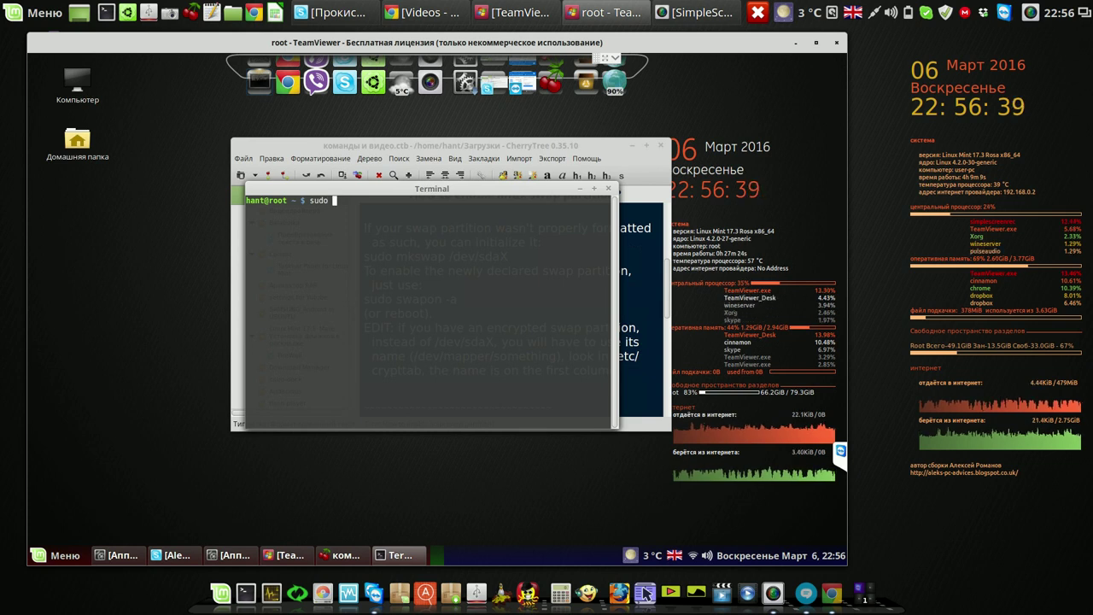
pyautogui.write(' nemo')
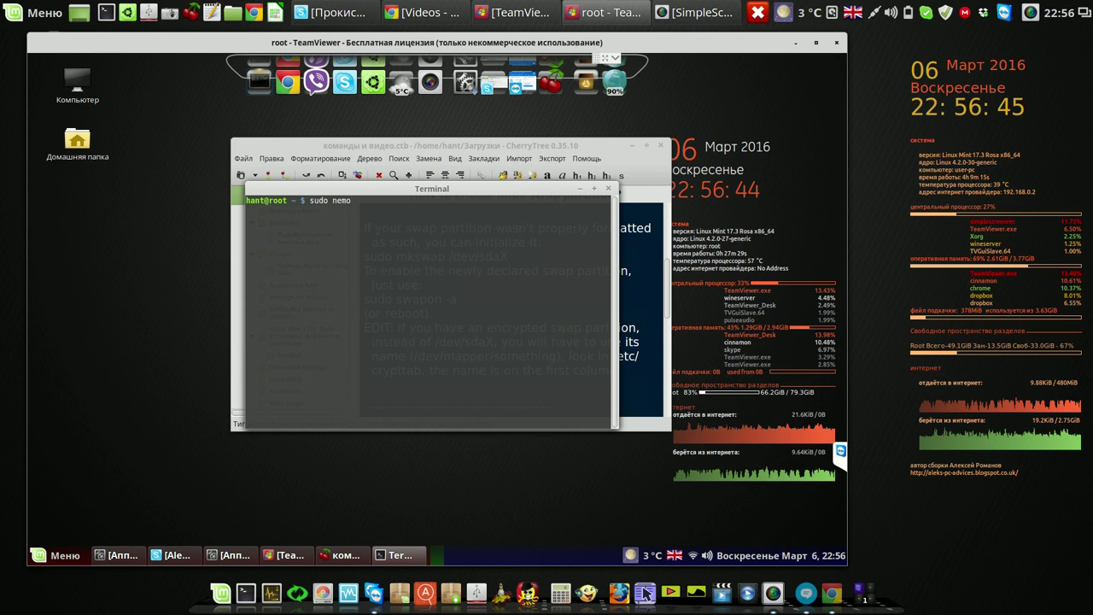
pyautogui.press('Return')
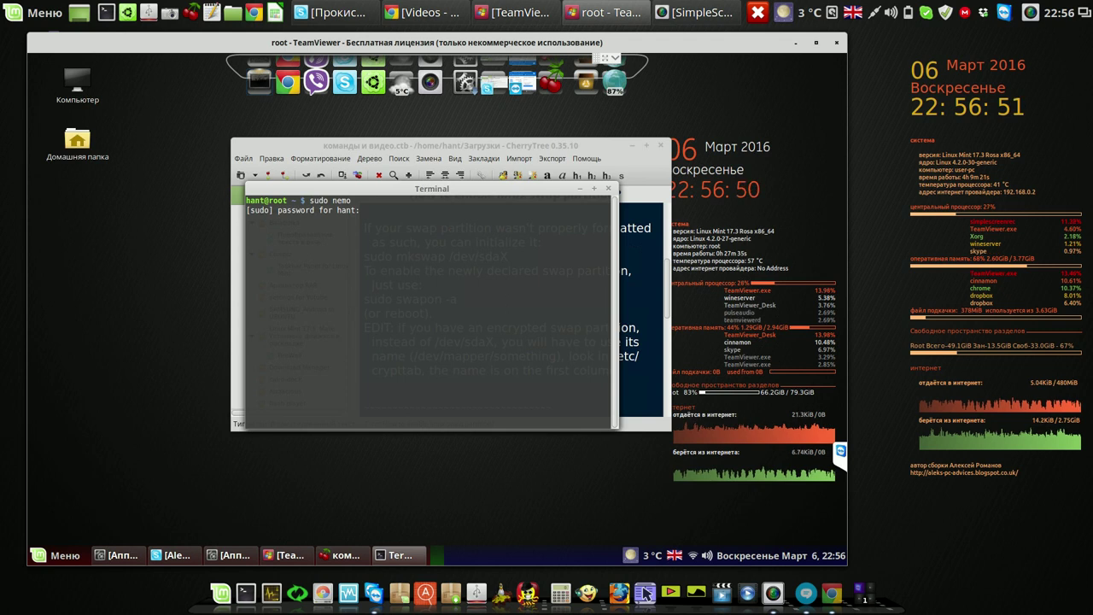
pyautogui.press('Return')
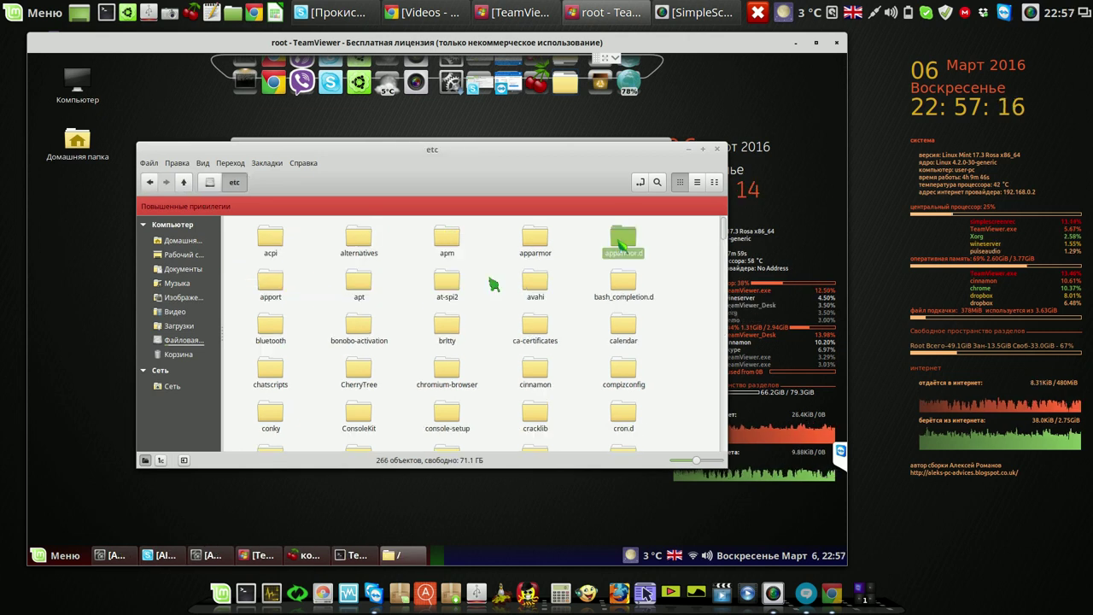
# Step: Return from the apparmor.d folder to /etc, display its contents as a list, and open the fstab file
pyautogui.press('Return')
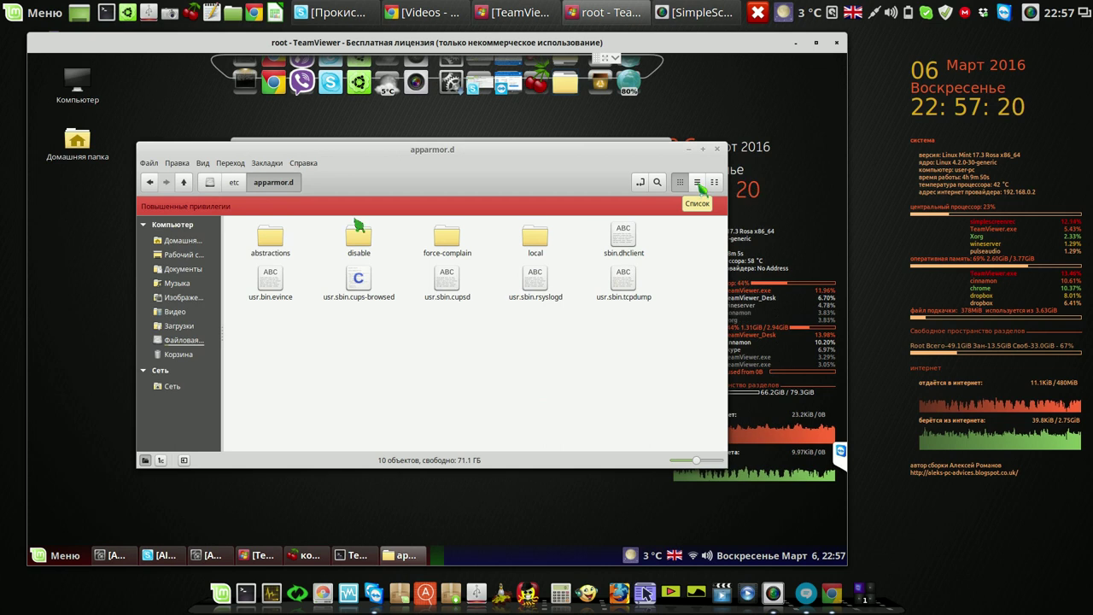
pyautogui.click(239, 185)
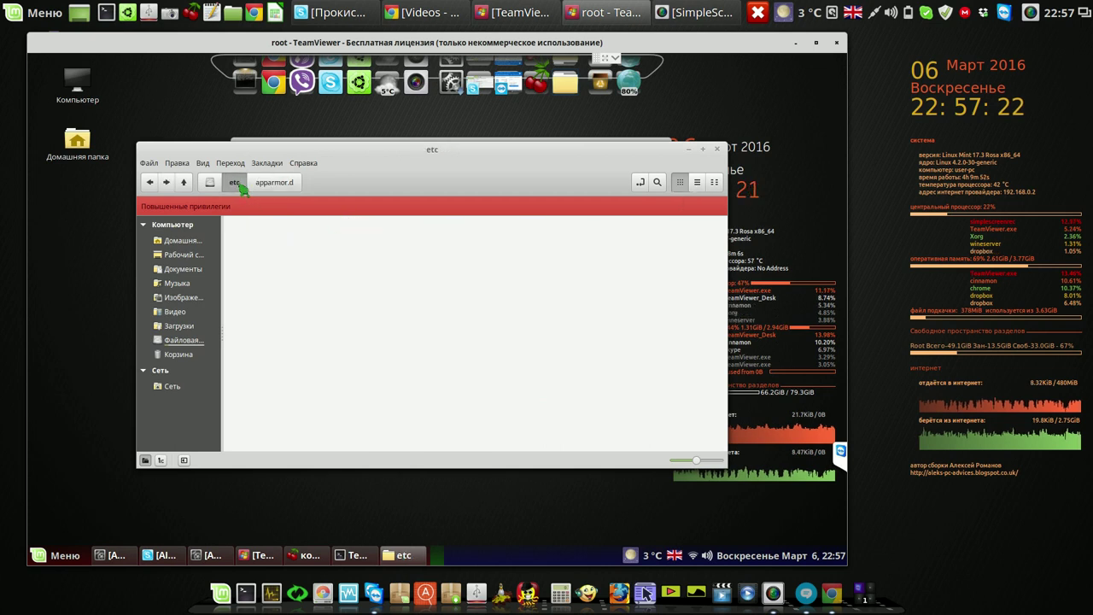
pyautogui.click(697, 183)
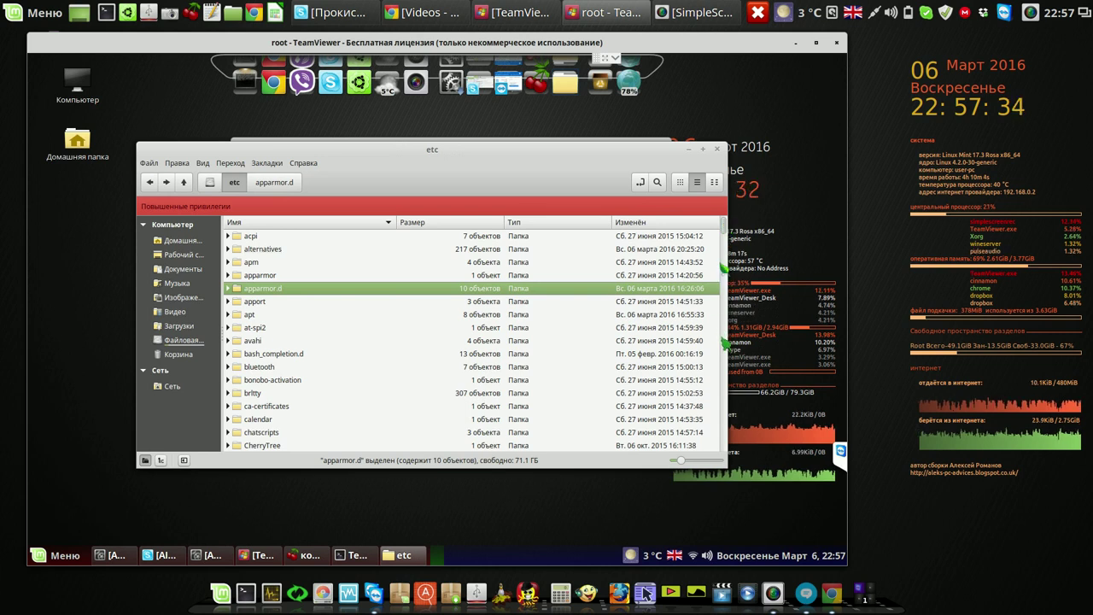
pyautogui.scroll(-10, 724, 269)
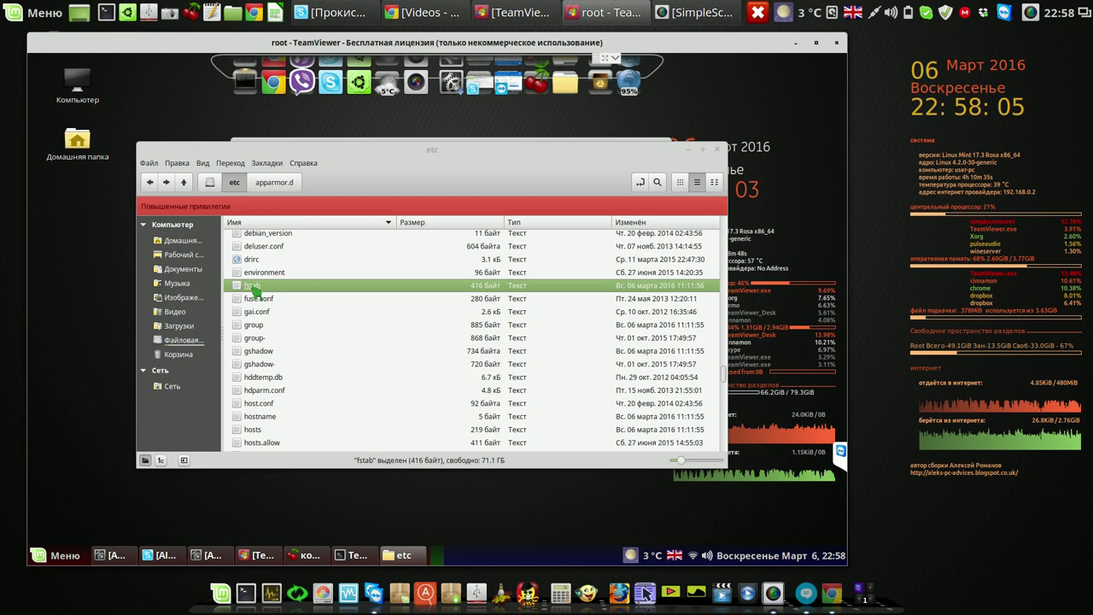
pyautogui.doubleClick(254, 286)
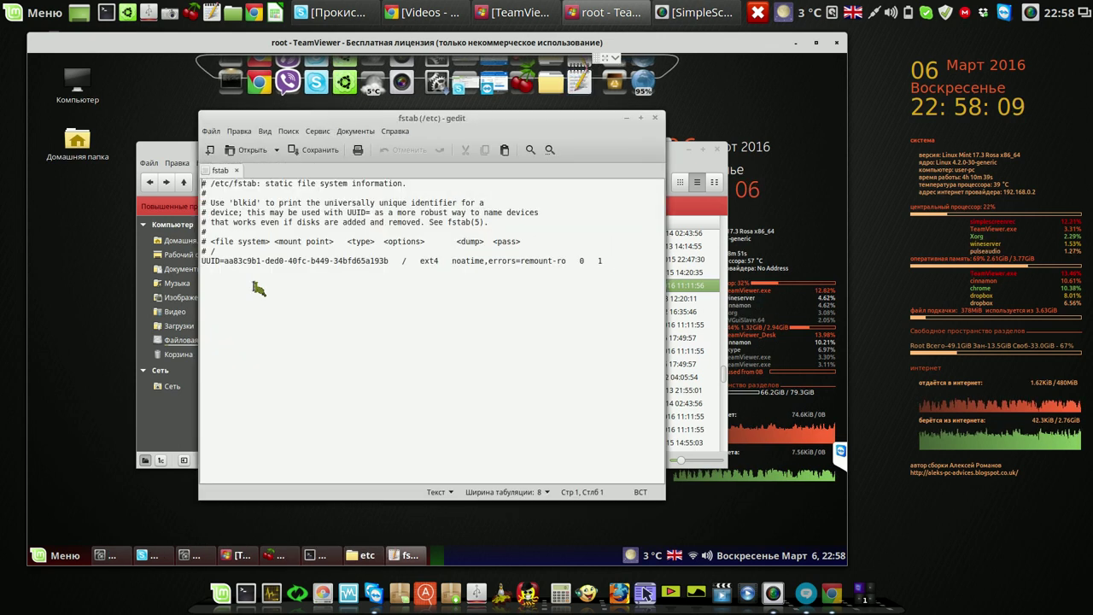
# Step: Paste the copied "/dev/sda4 none swap sw 0 0" entry on a new line after the UUID entry in fstab and save the file
pyautogui.click(613, 263)
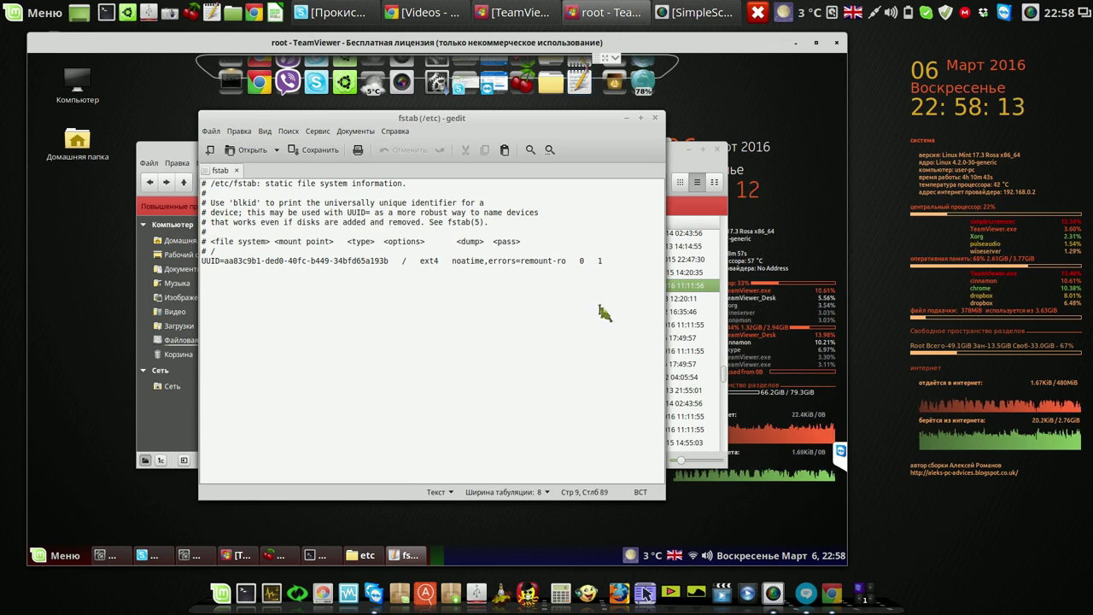
pyautogui.press('Return')
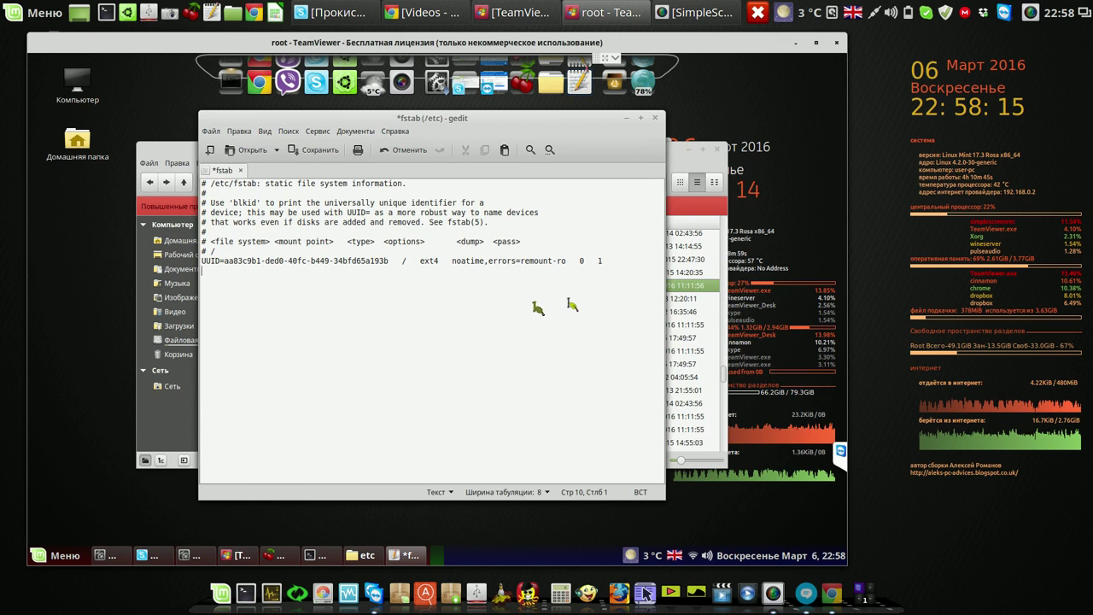
pyautogui.rightClick(483, 303)
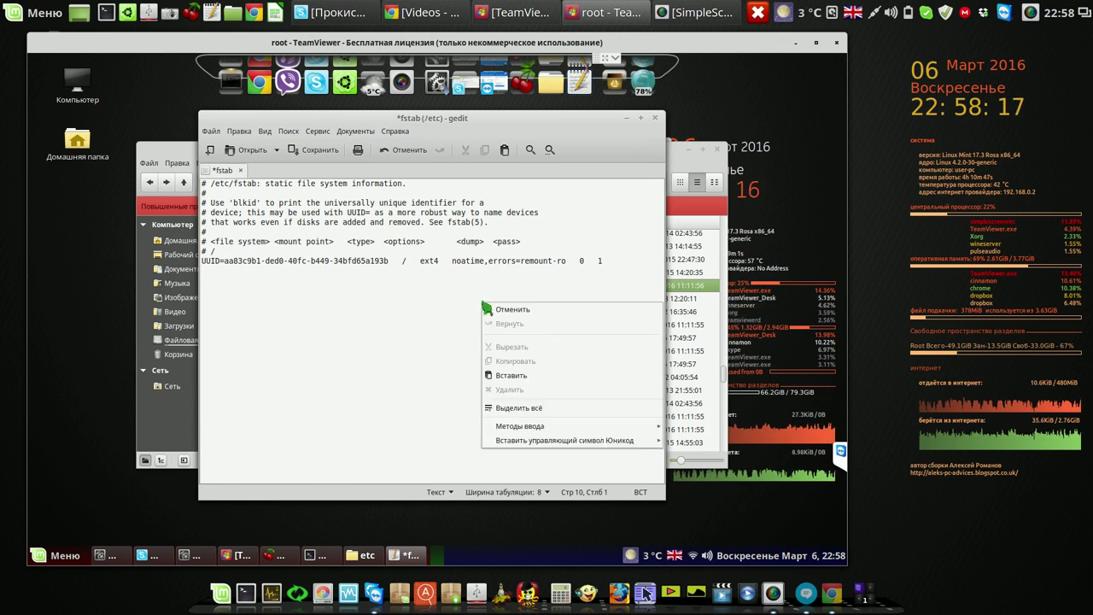
pyautogui.click(512, 376)
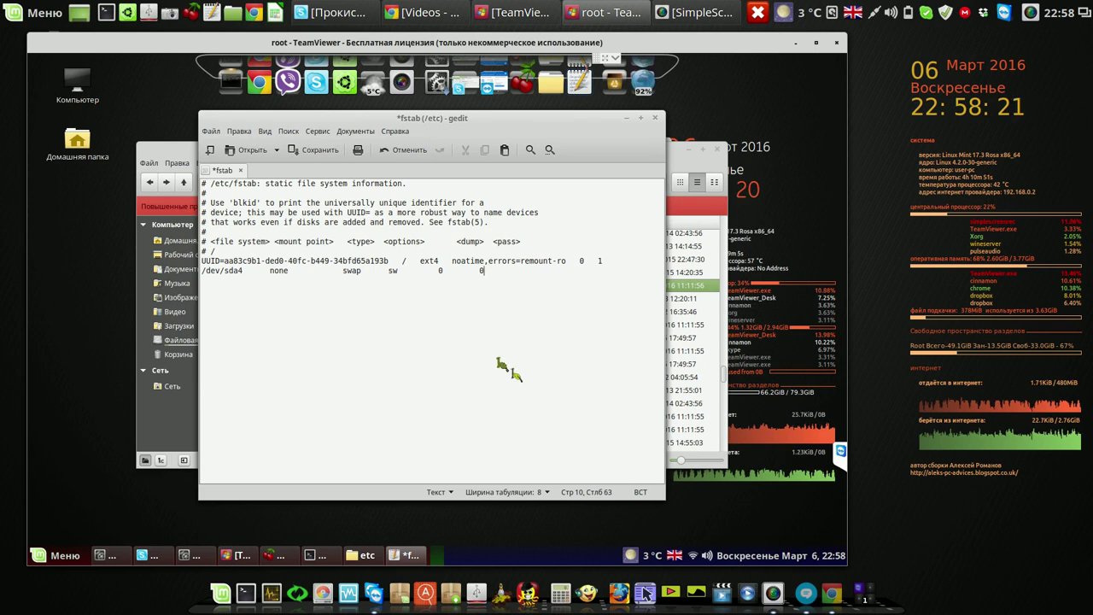
pyautogui.click(311, 152)
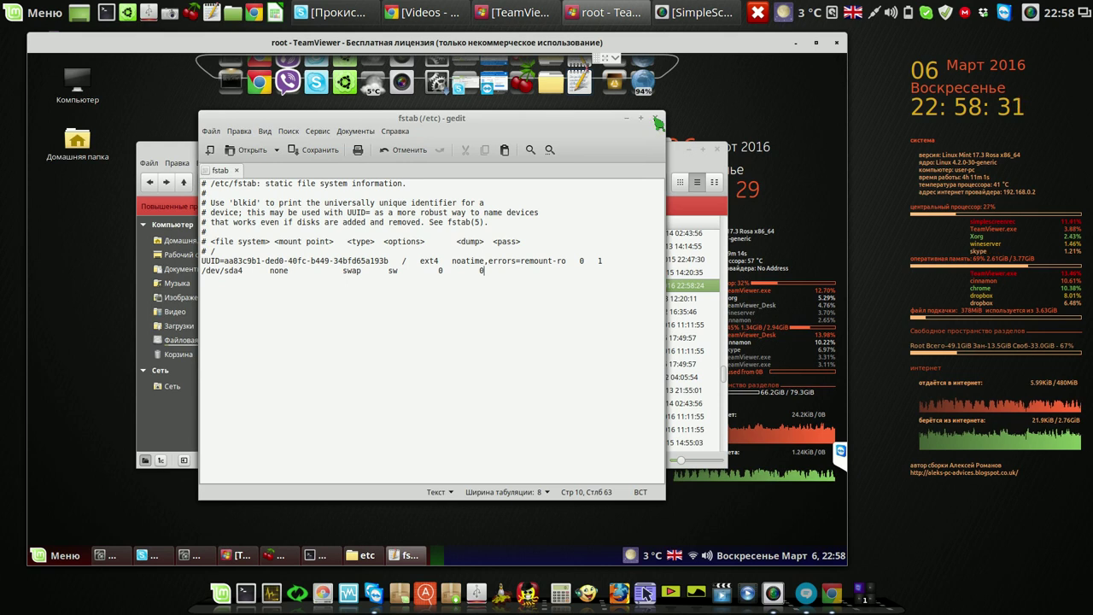
# Step: Reopen fstab to check the saved swap entry, close the editor and the root file manager, and keep the terminal open
pyautogui.click(655, 119)
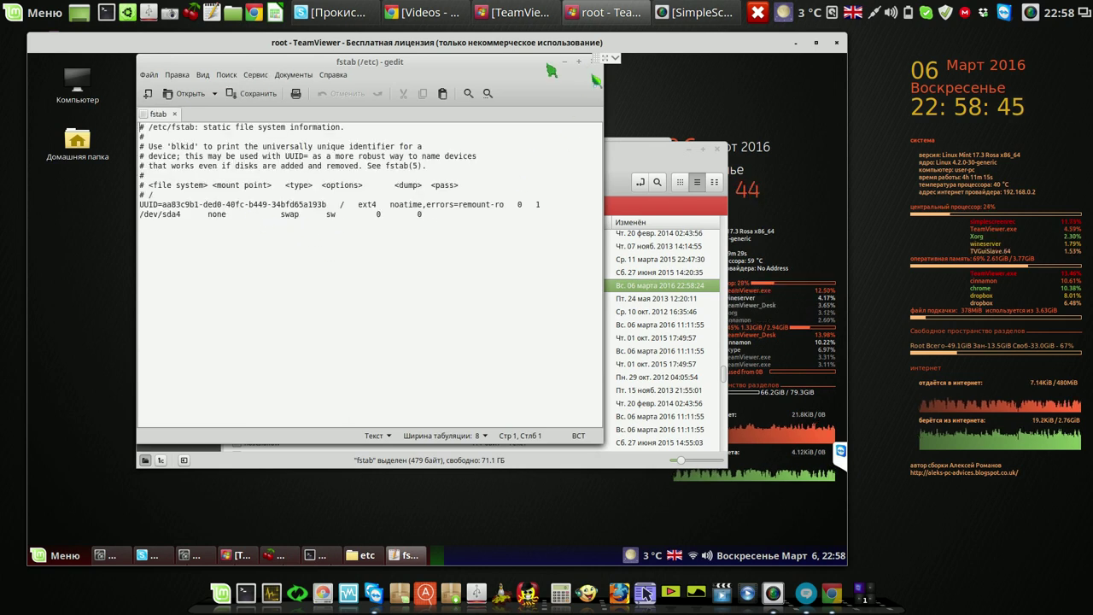
pyautogui.moveTo(538, 67); pyautogui.dragTo(504, 85)
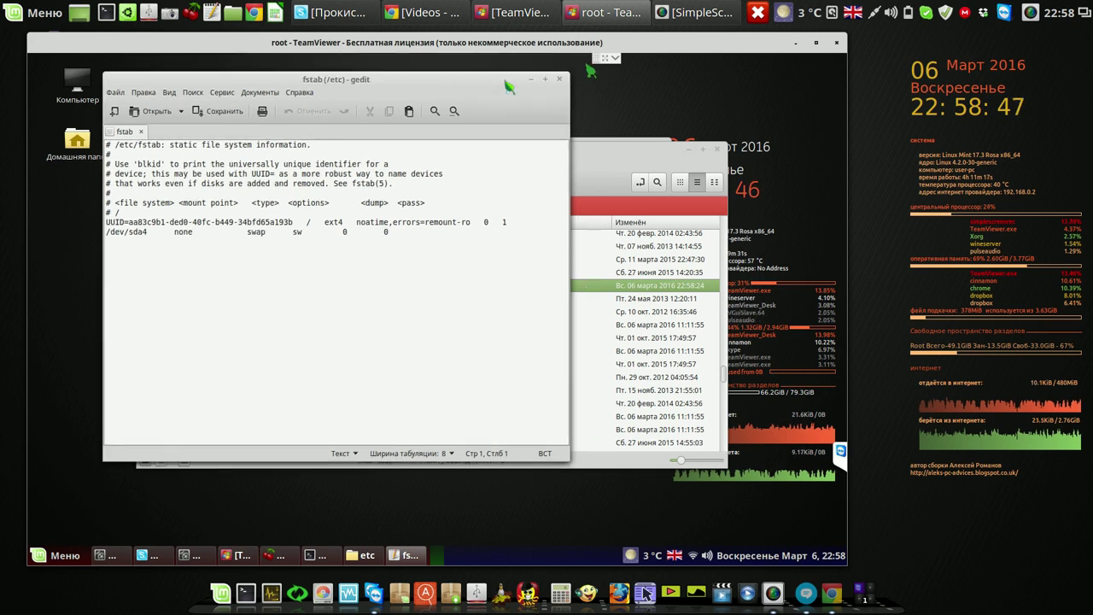
pyautogui.click(559, 78)
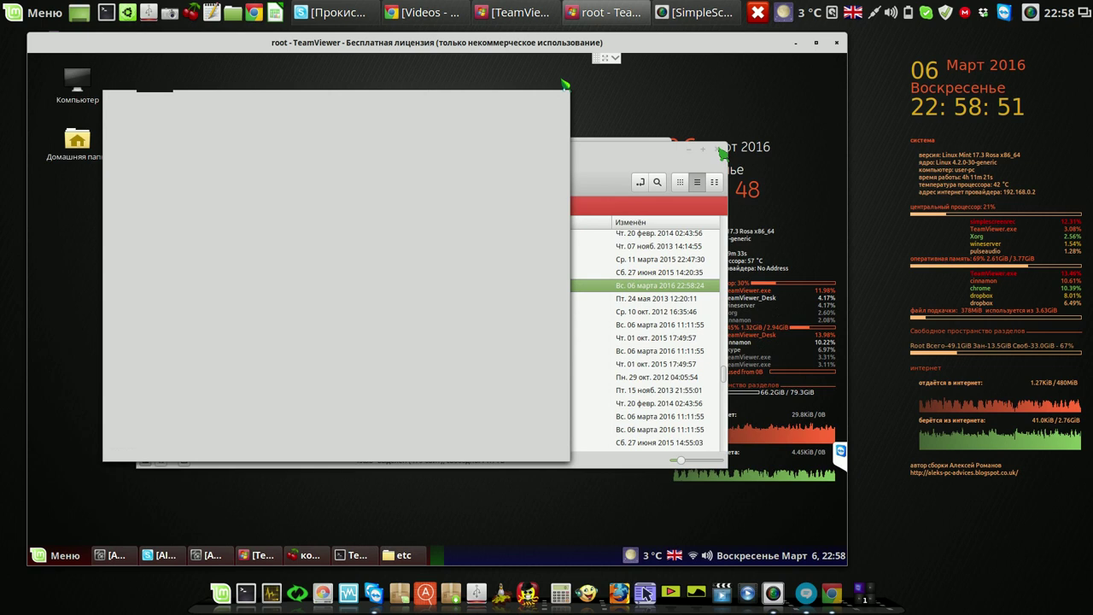
pyautogui.click(719, 151)
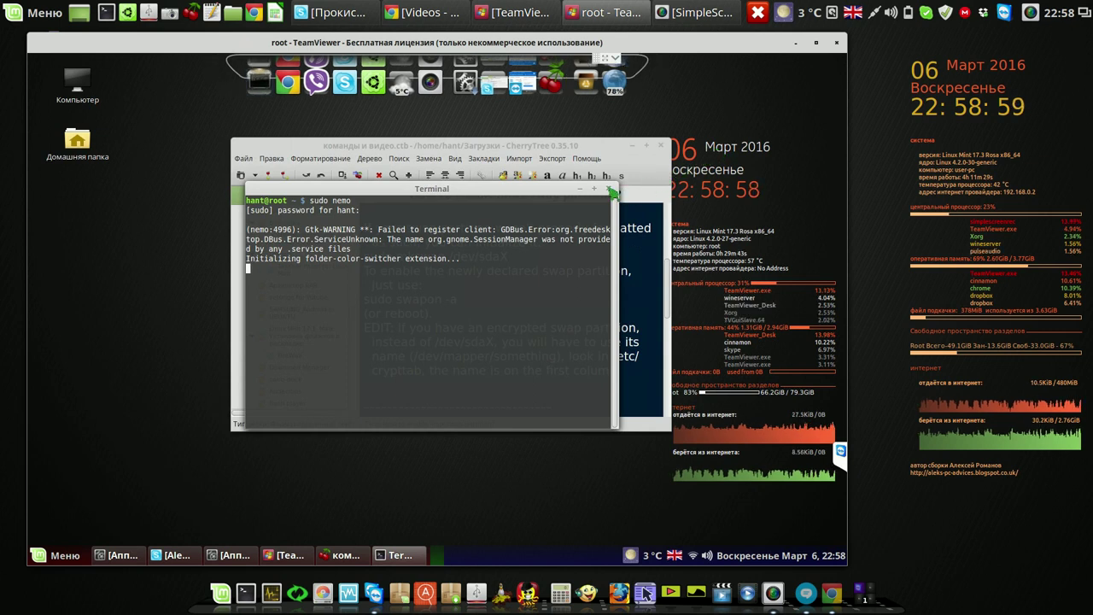
pyautogui.click(609, 190)
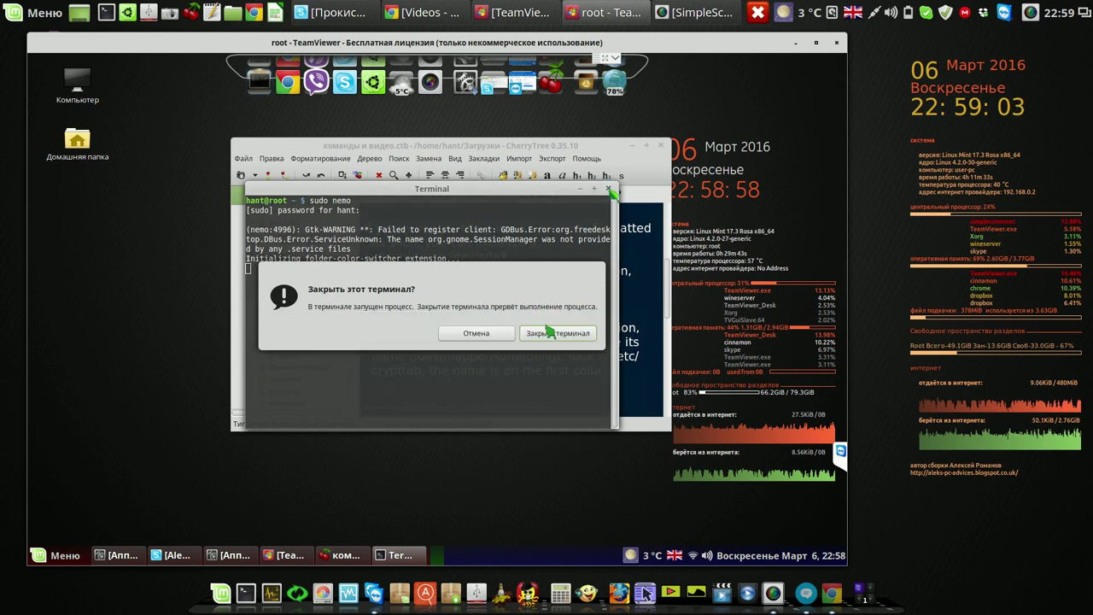
pyautogui.click(492, 334)
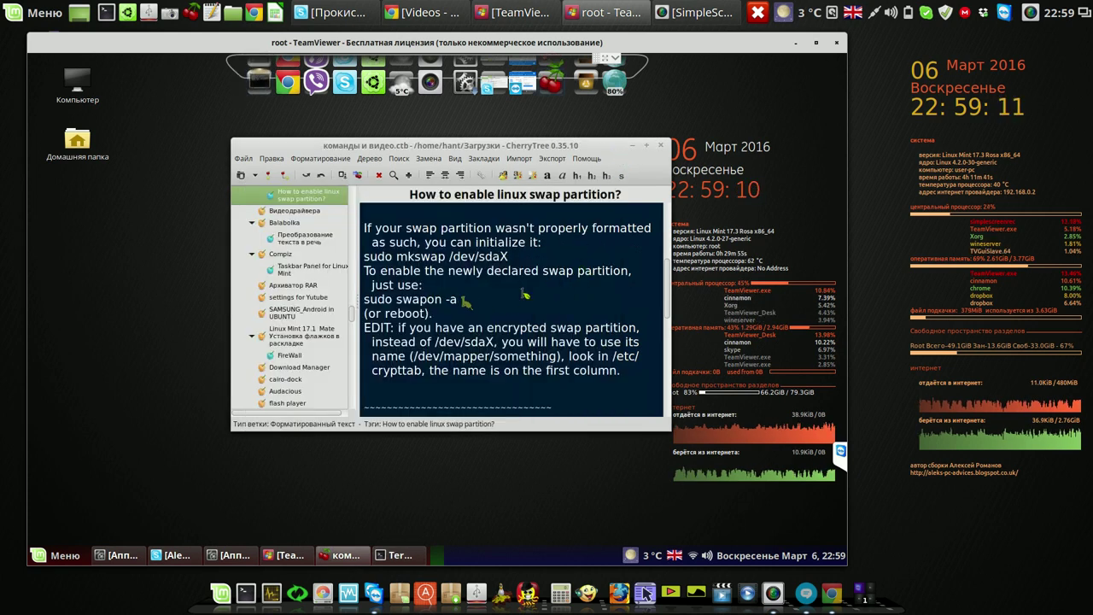
# Step: Copy the command "sudo swapon -a" from the CherryTree note and close the notes
pyautogui.moveTo(456, 301); pyautogui.dragTo(368, 308)
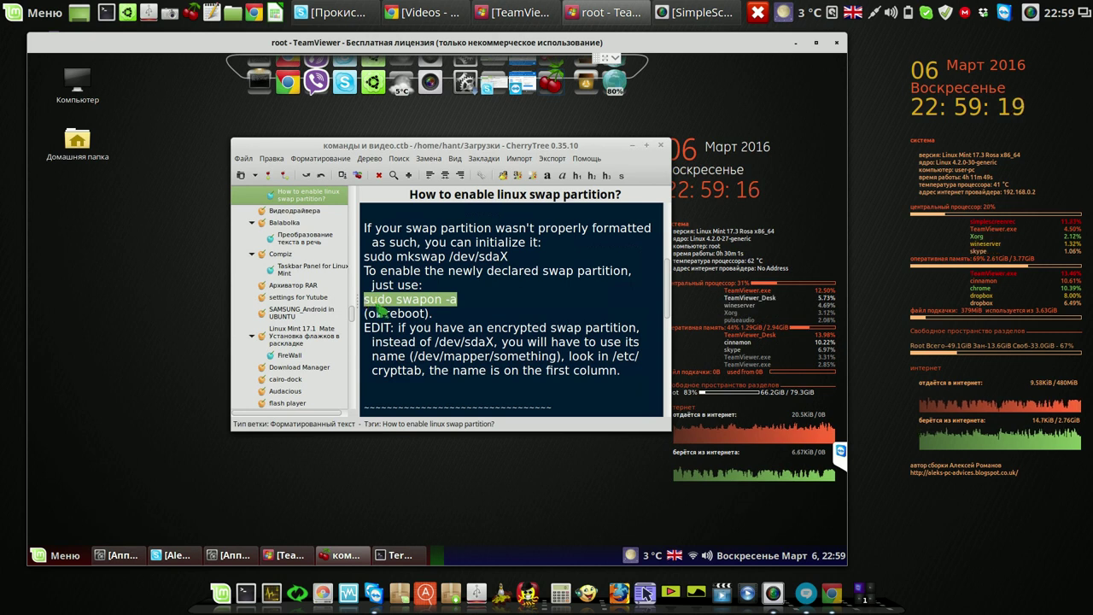
pyautogui.rightClick(377, 305)
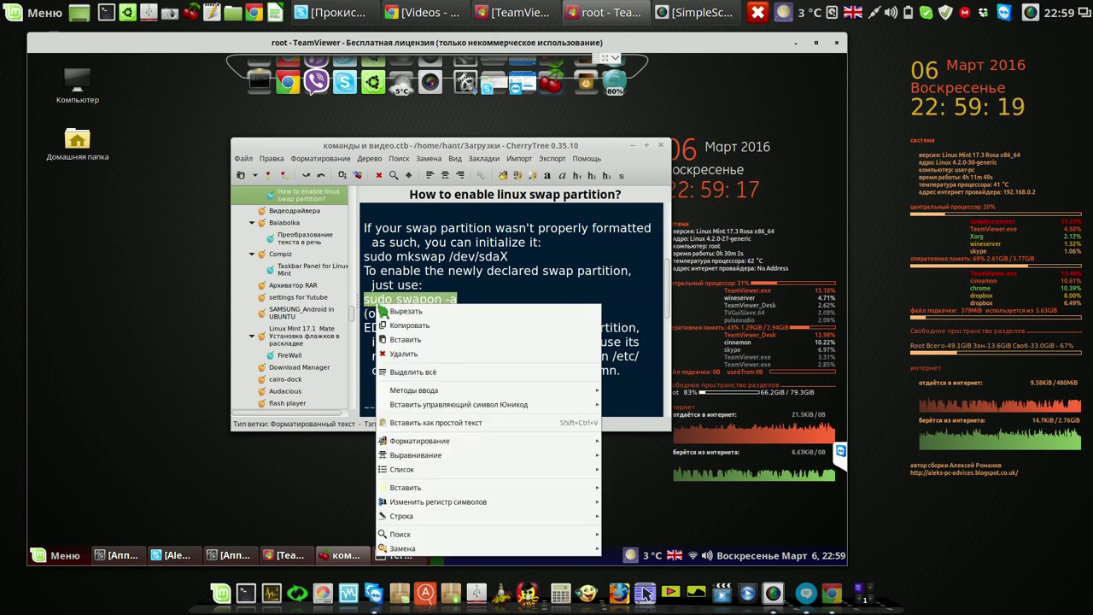
pyautogui.click(406, 327)
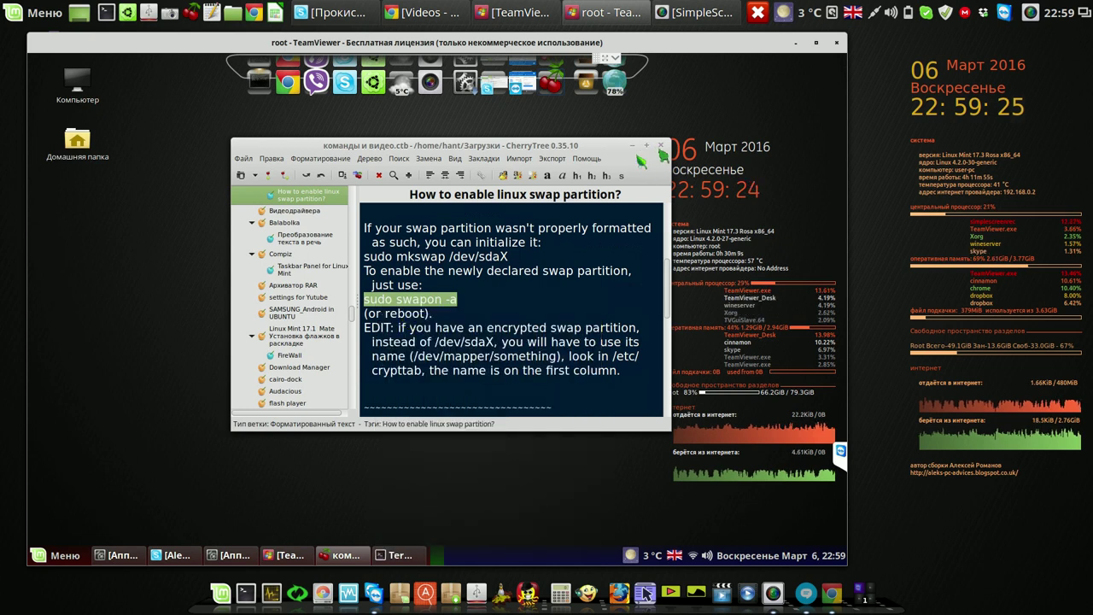
pyautogui.click(661, 147)
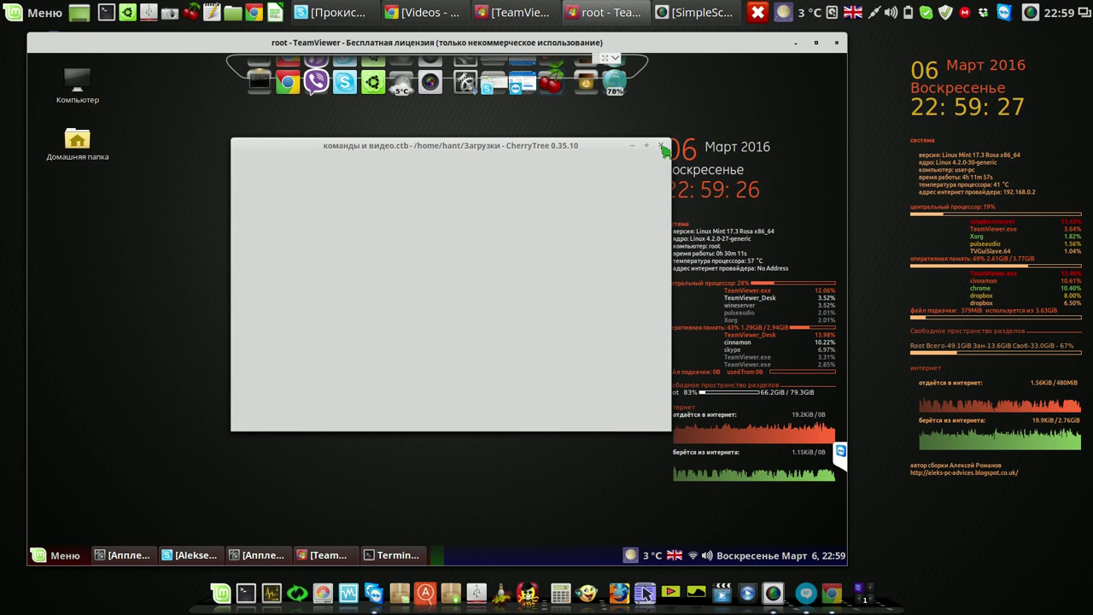